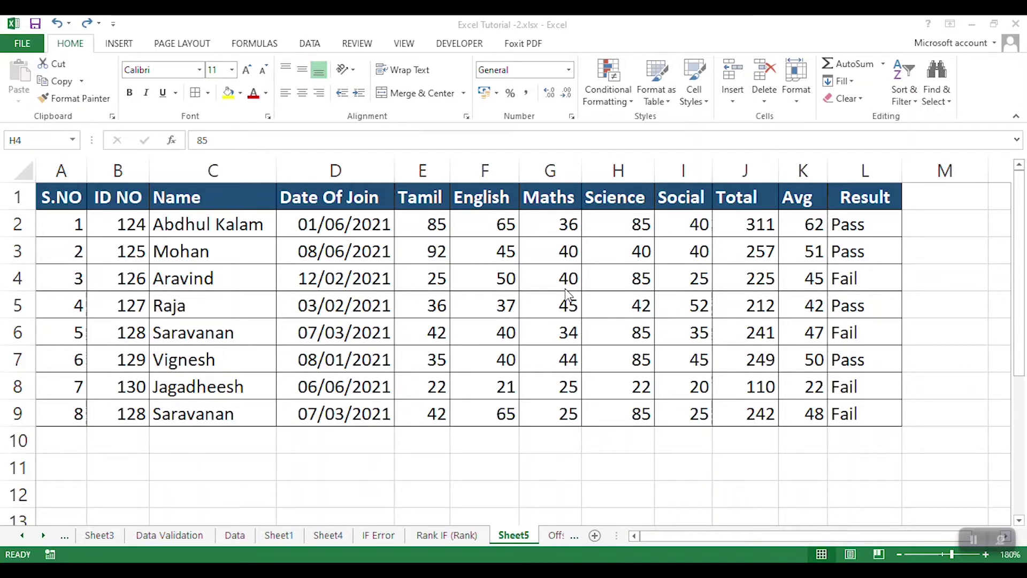
- Highlight subject marks greater than 34 in E2:I9 using Green Fill with Dark Green Text
drag(58, 197, 894, 415)
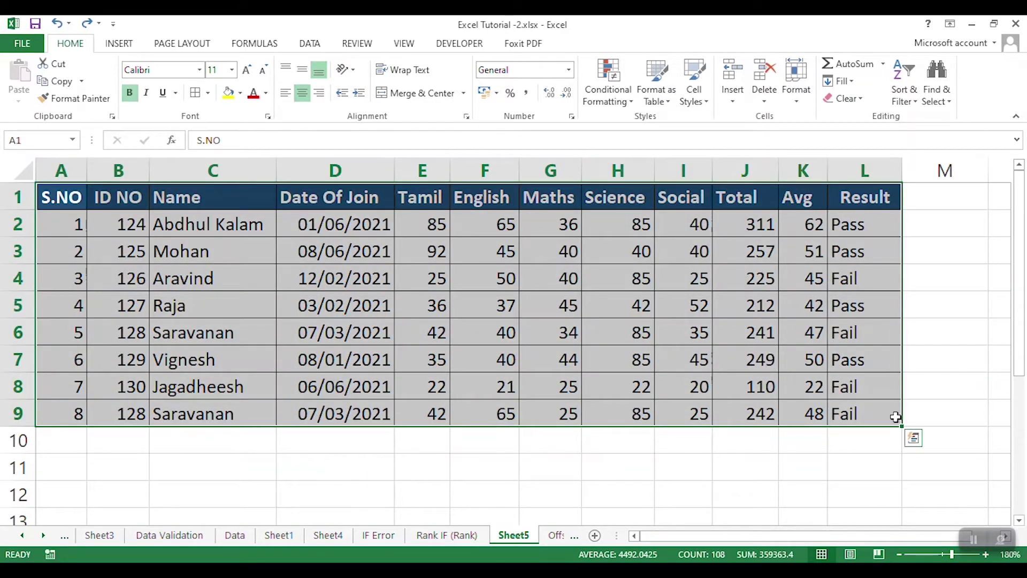
click(550, 279)
drag(430, 228, 668, 416)
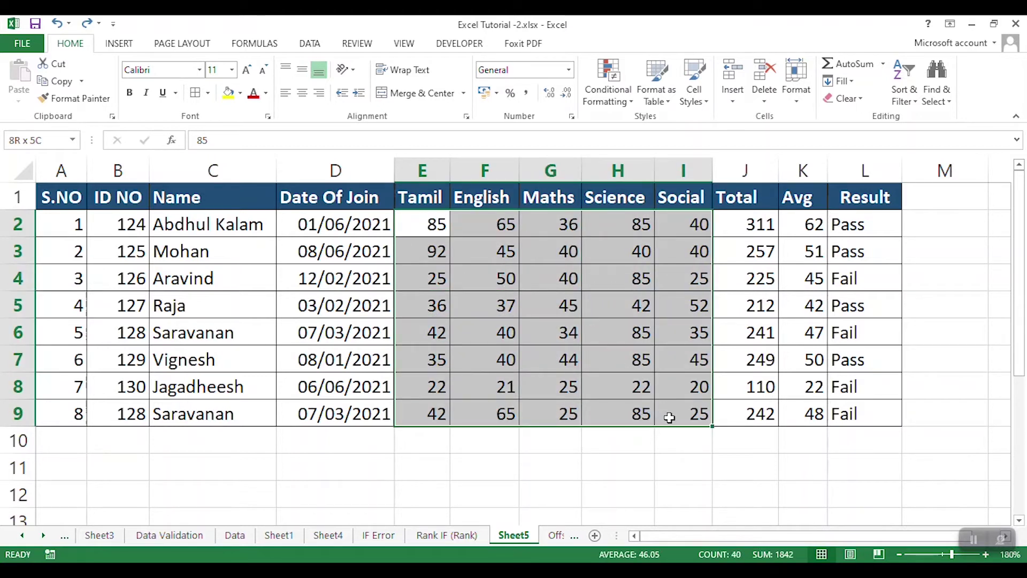
click(609, 104)
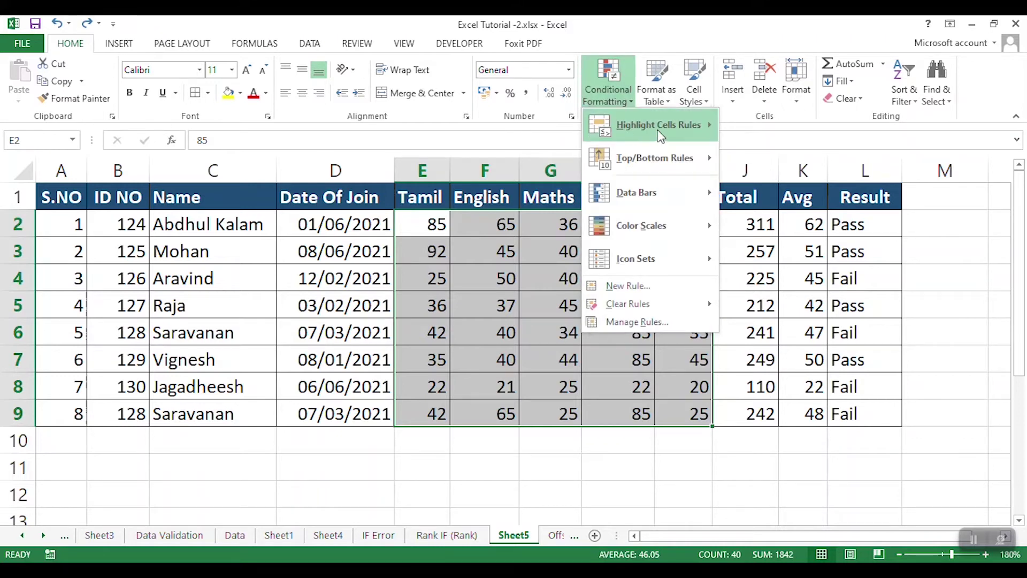
mouse_move(628, 129)
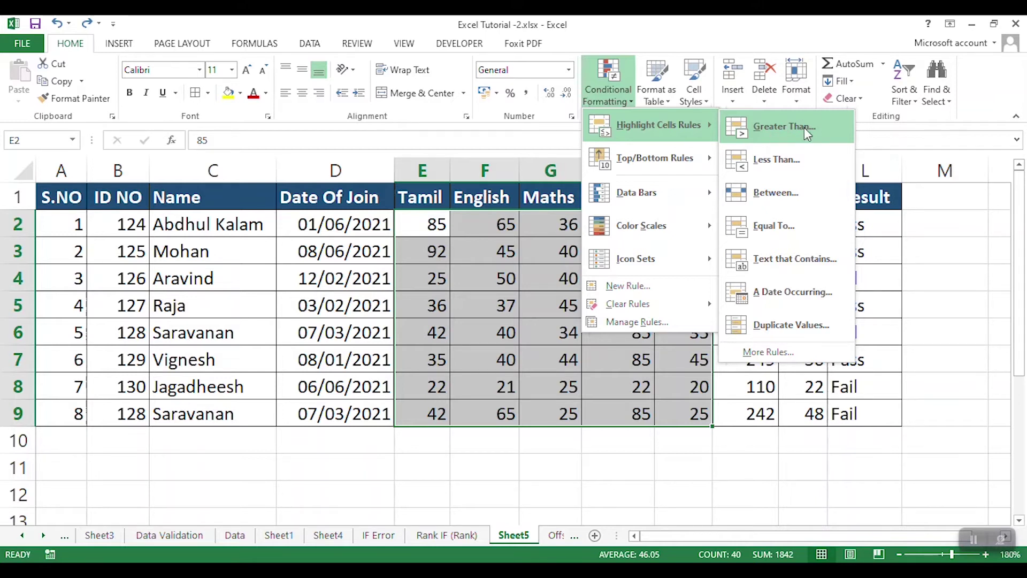
click(784, 127)
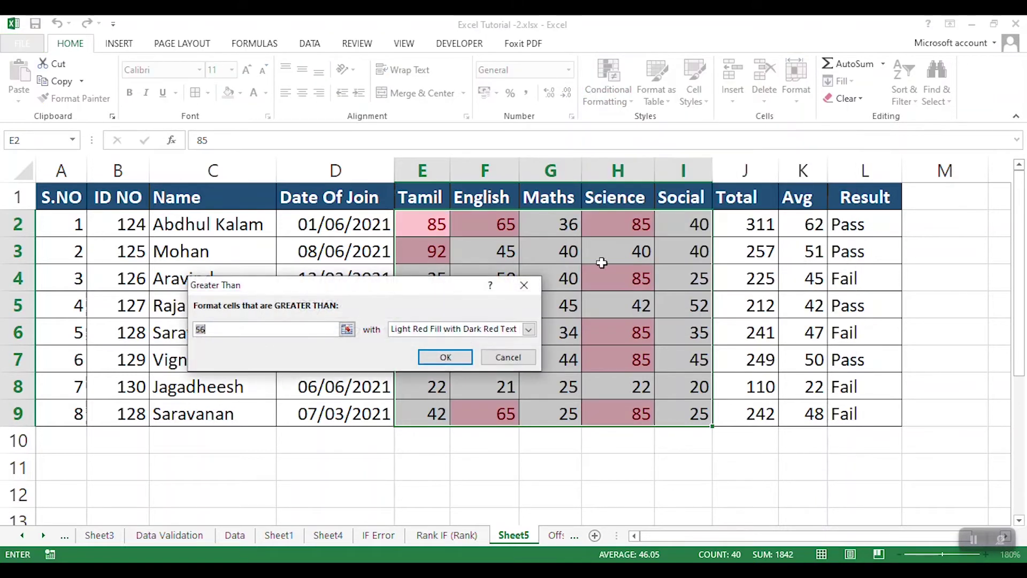
text(34)
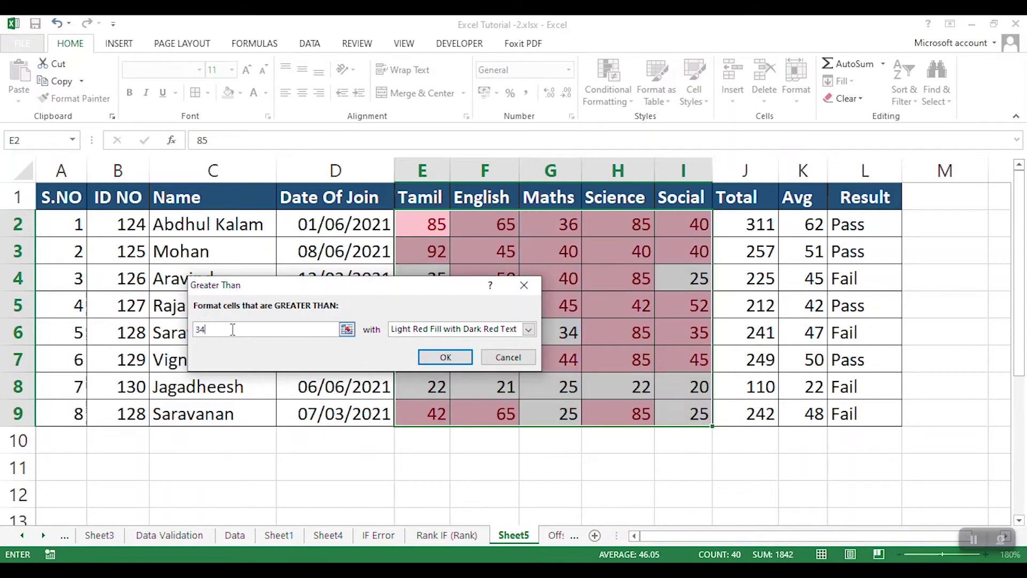
click(529, 329)
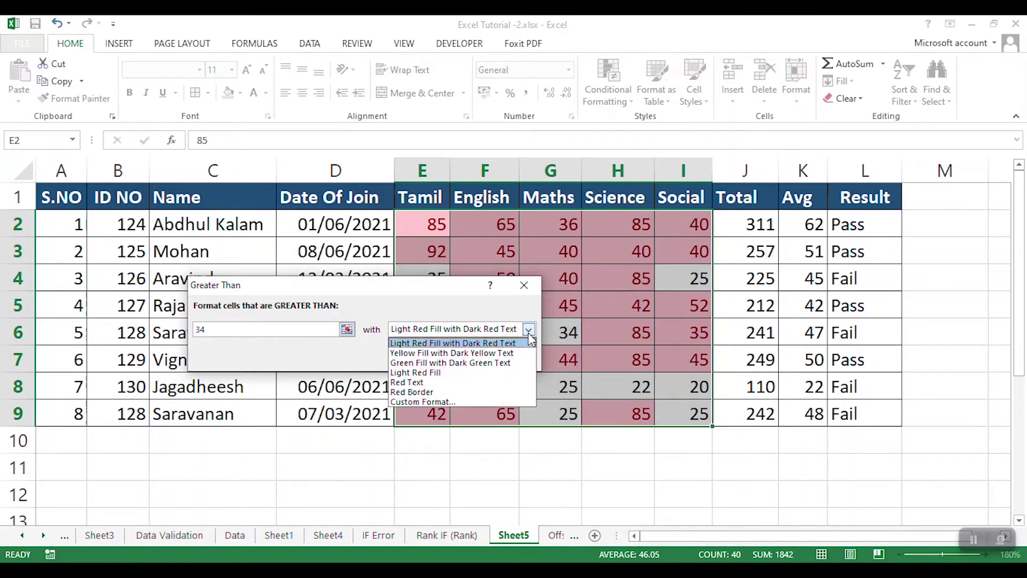
click(452, 363)
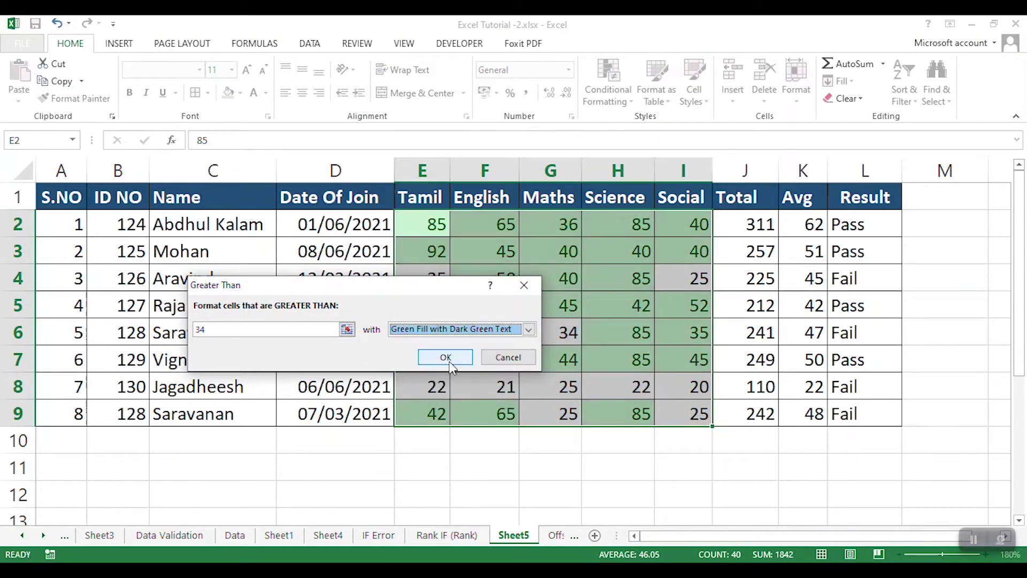
click(446, 357)
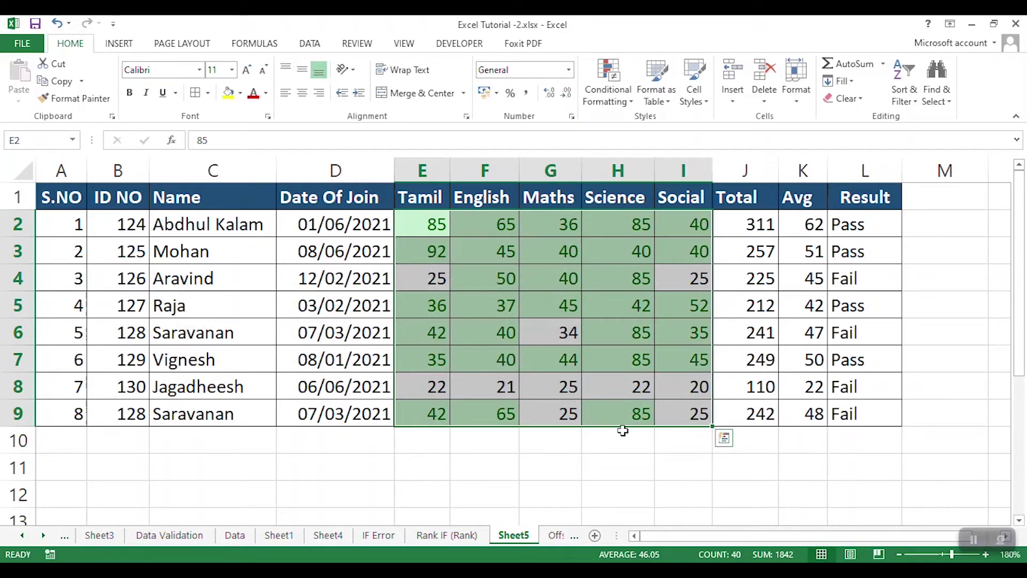
- Add a Less Than 35 highlighting rule to the same subject marks with Light Red Fill with Dark Red Text
click(621, 99)
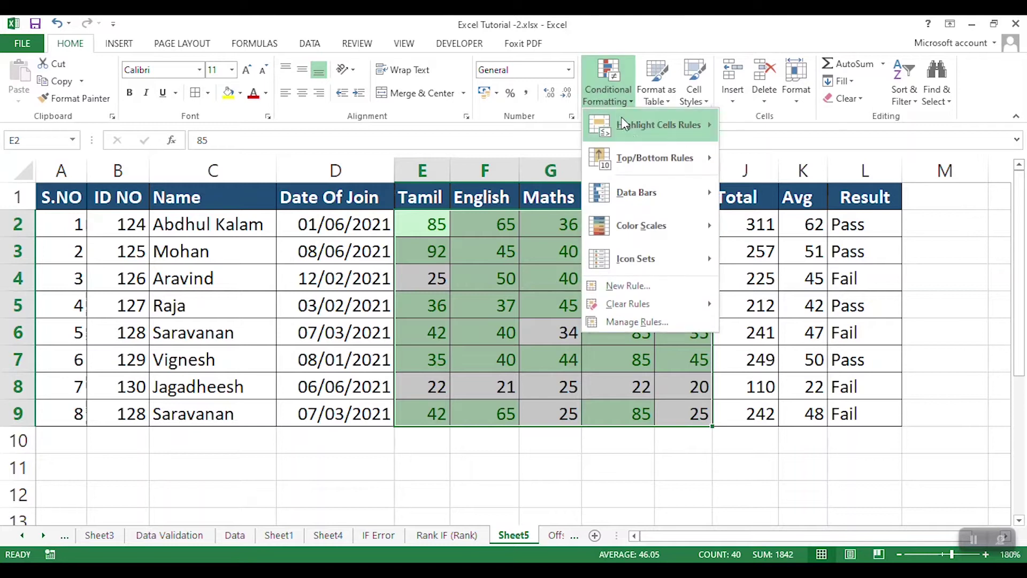
mouse_move(681, 121)
click(771, 159)
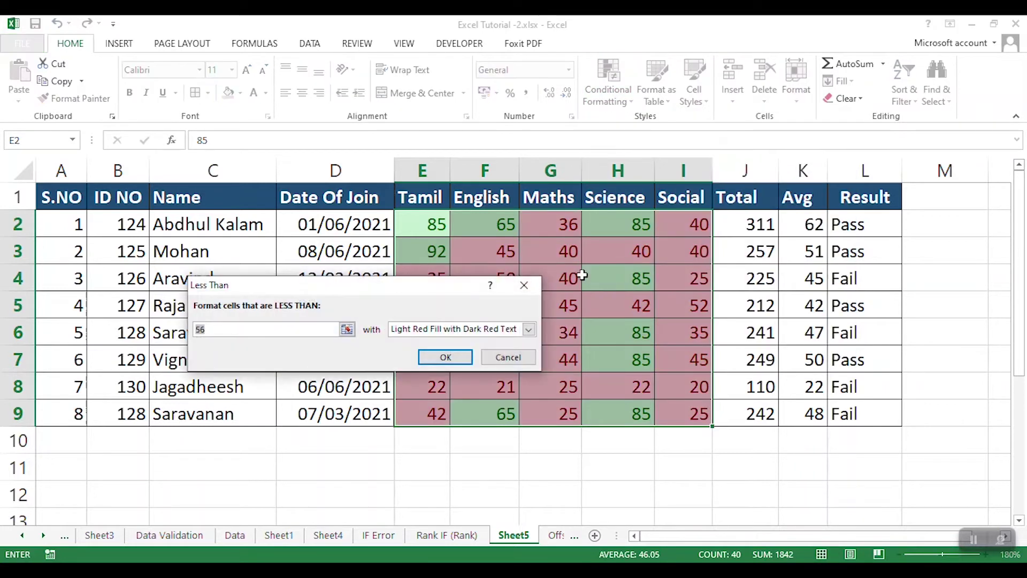
text(35)
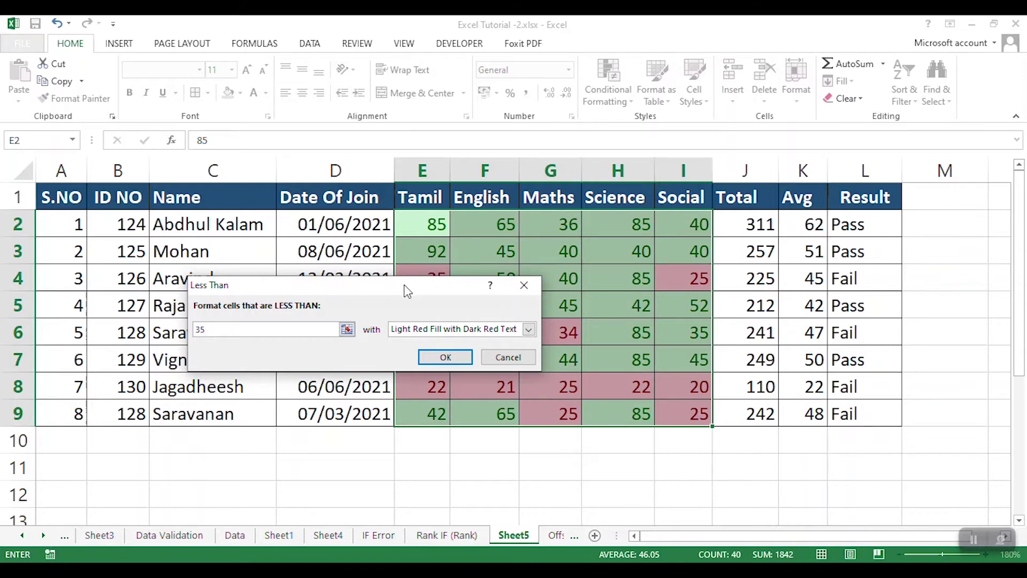
click(446, 357)
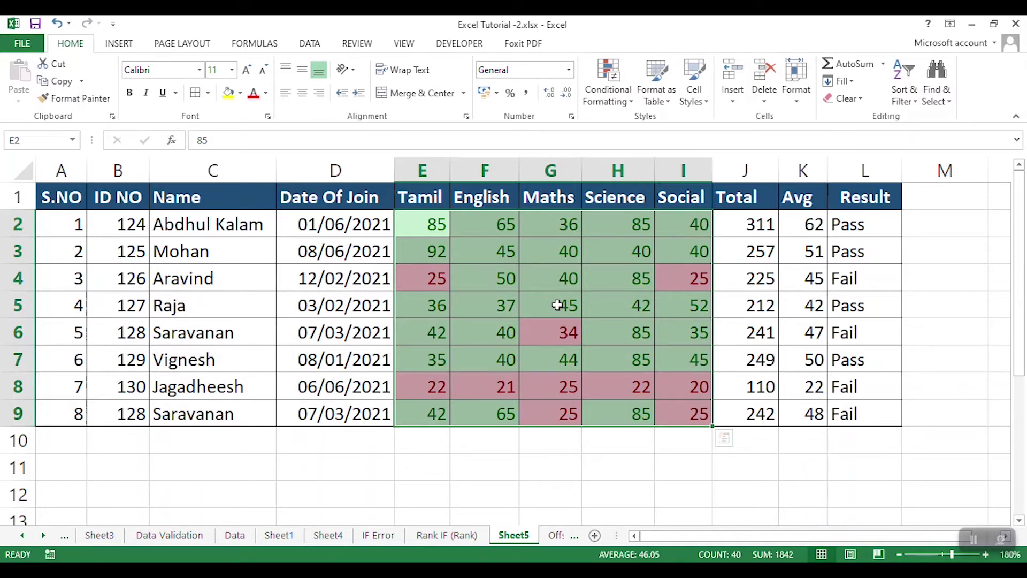
click(744, 231)
click(608, 85)
mouse_move(652, 125)
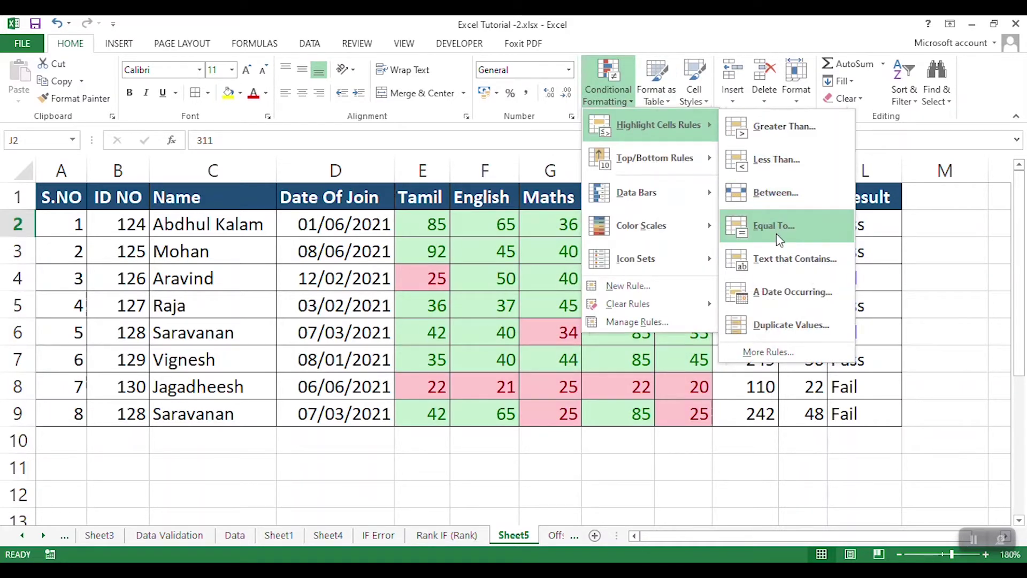
click(892, 261)
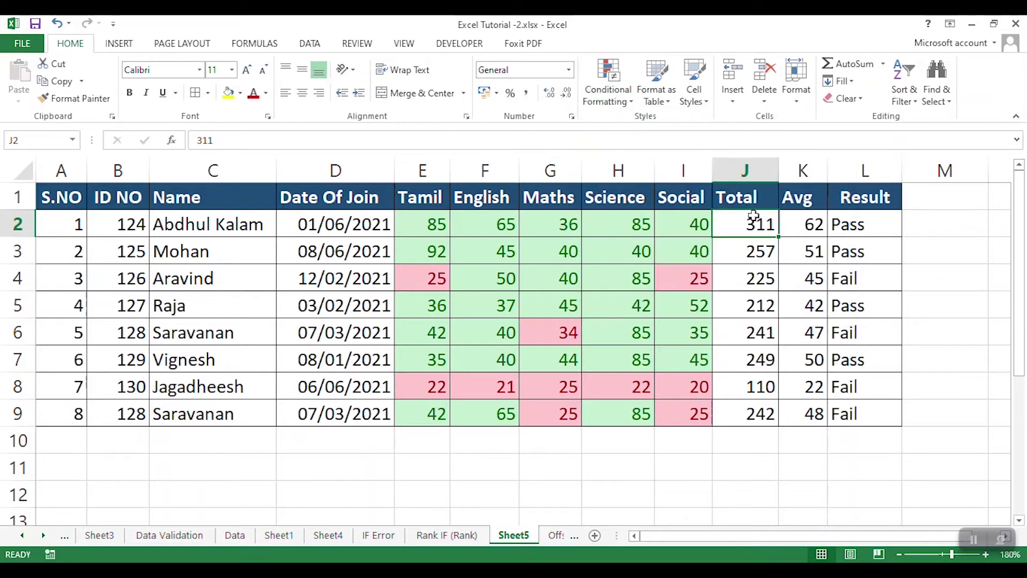
- Highlight Total values in J2:J9 that are between 0 and 250 with a custom yellow fill
drag(754, 222, 756, 405)
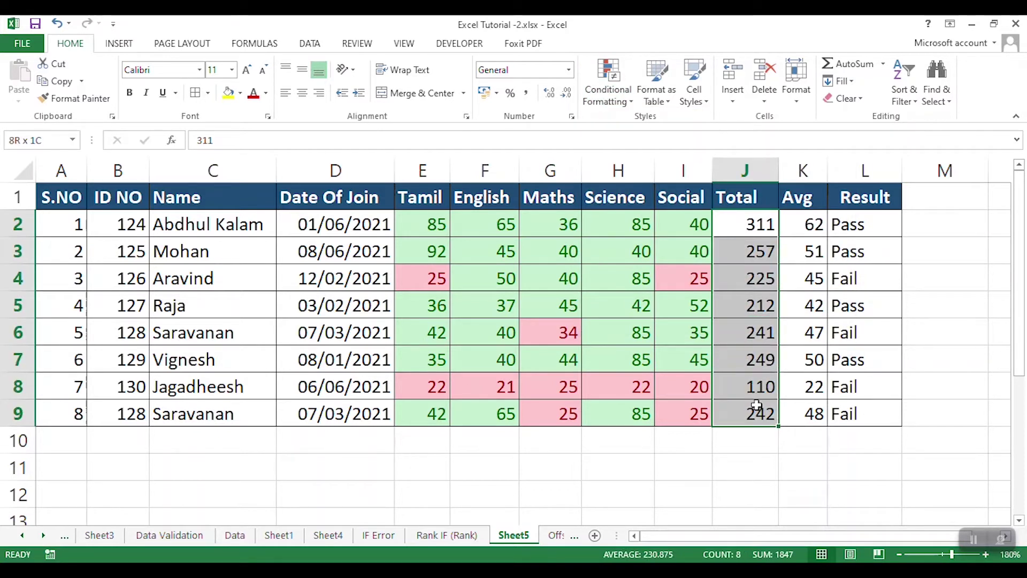
click(622, 99)
click(776, 191)
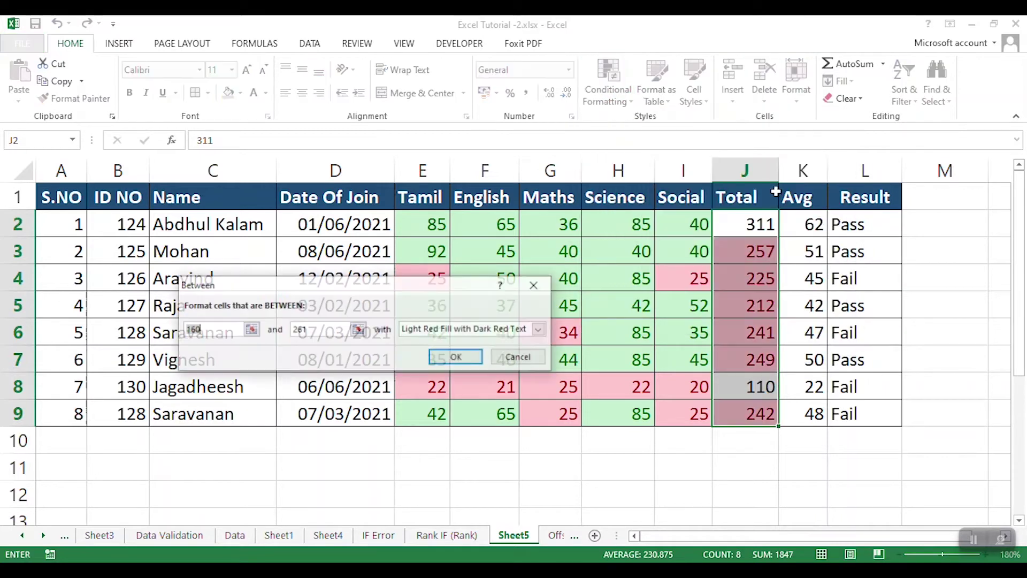
text(0)
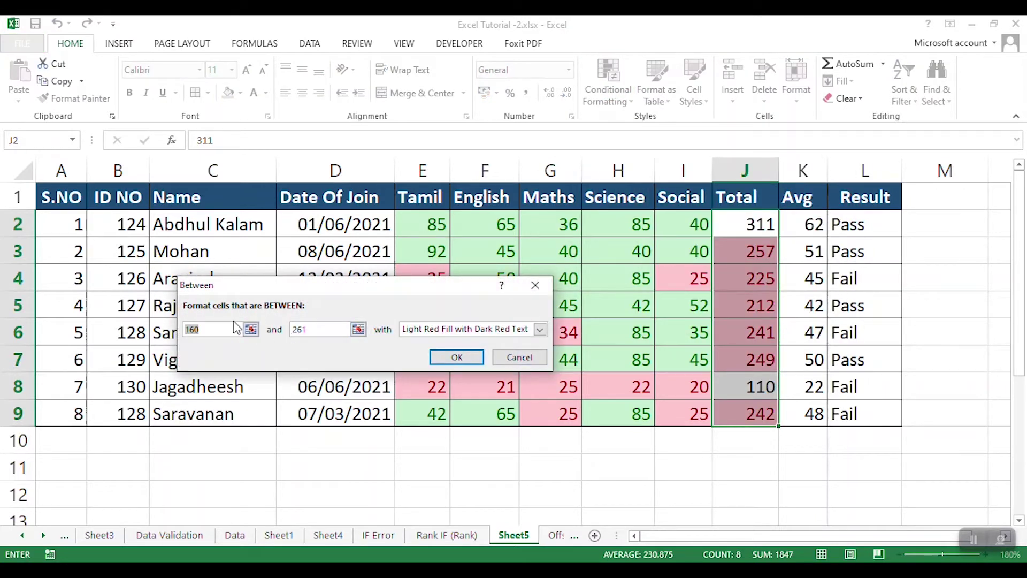
double_click(316, 329)
text(2)
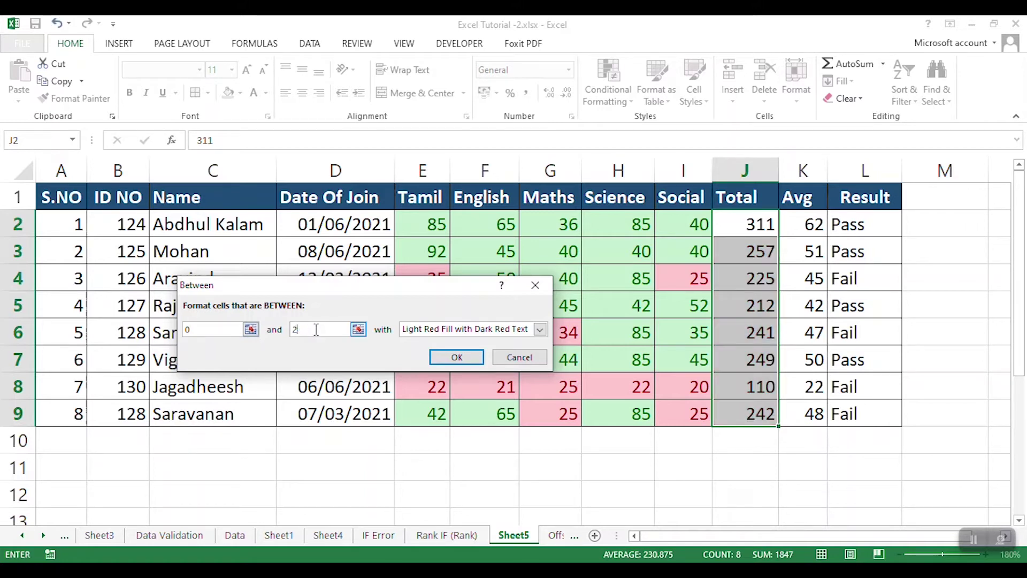
text(50)
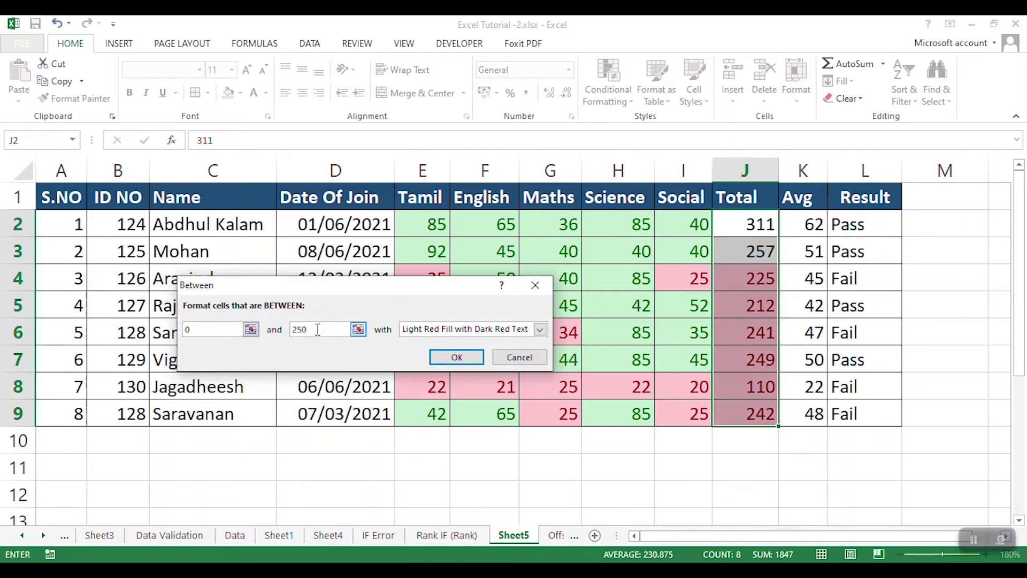
click(540, 329)
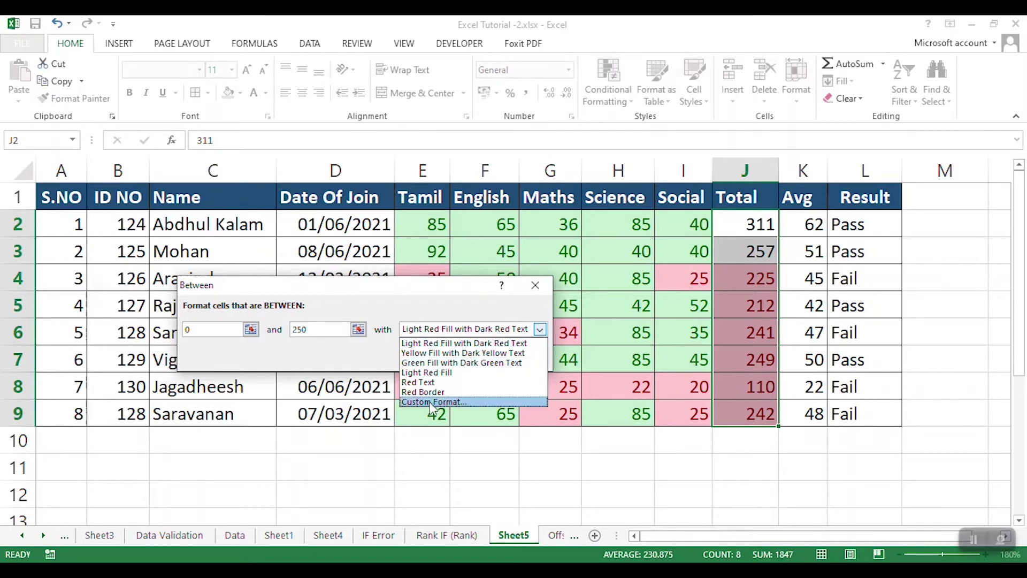
click(447, 402)
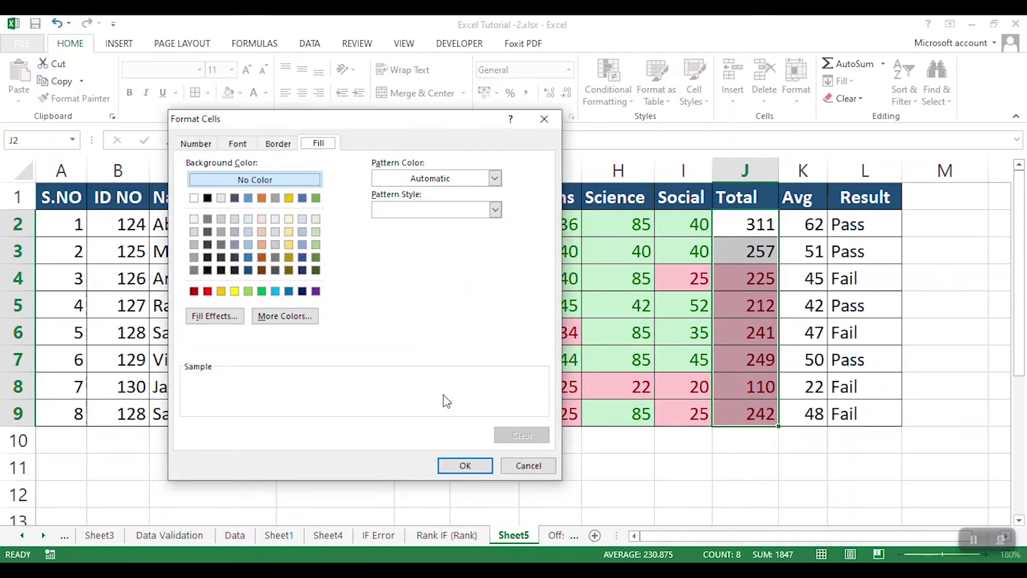
click(236, 292)
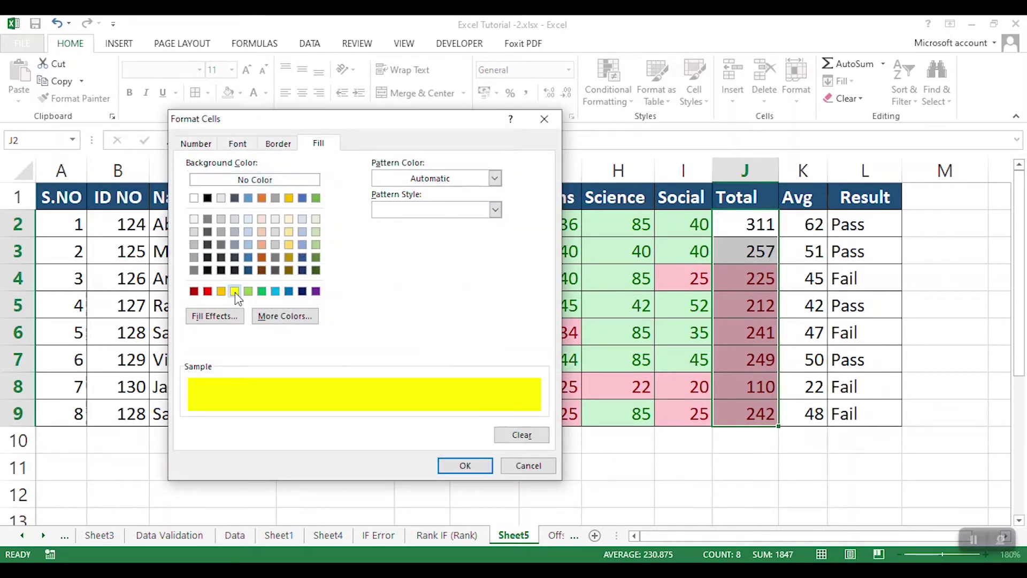
click(463, 463)
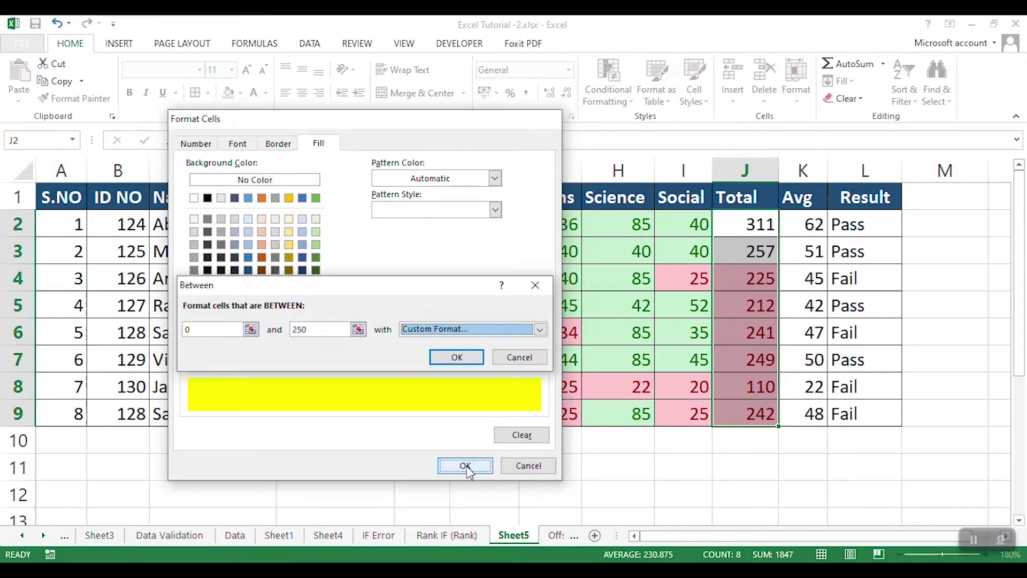
click(456, 359)
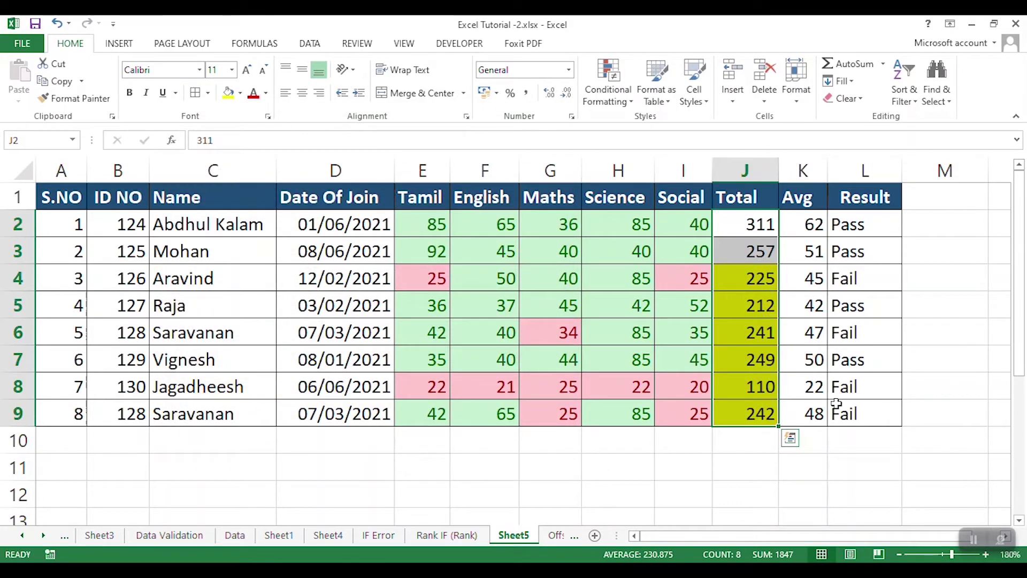
click(862, 475)
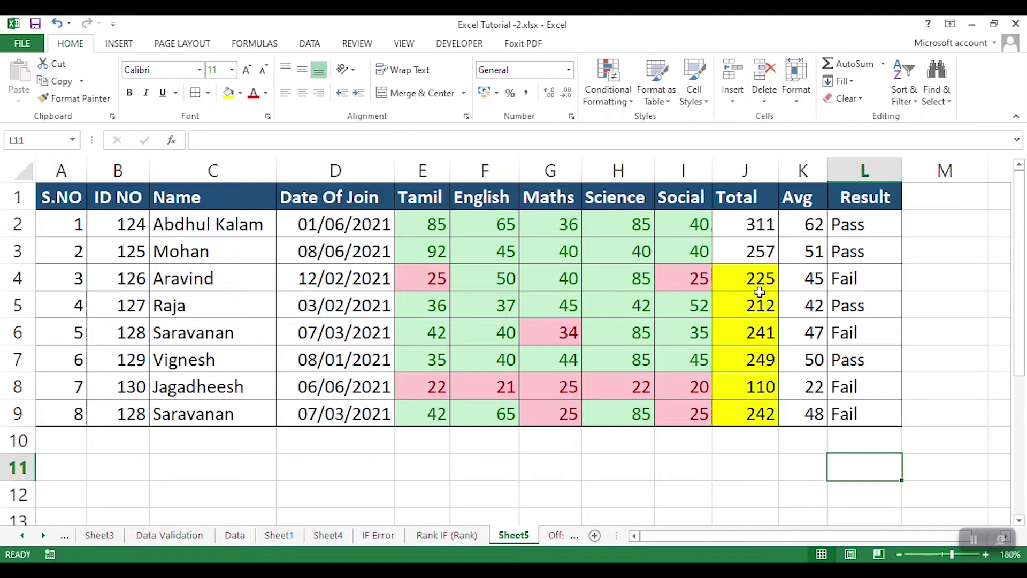
drag(769, 224, 767, 247)
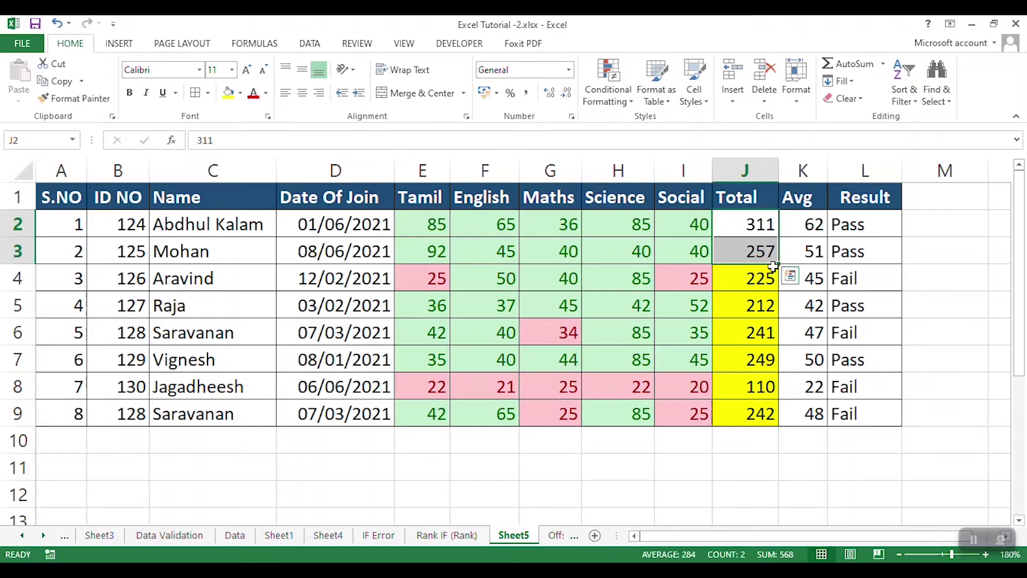
click(808, 249)
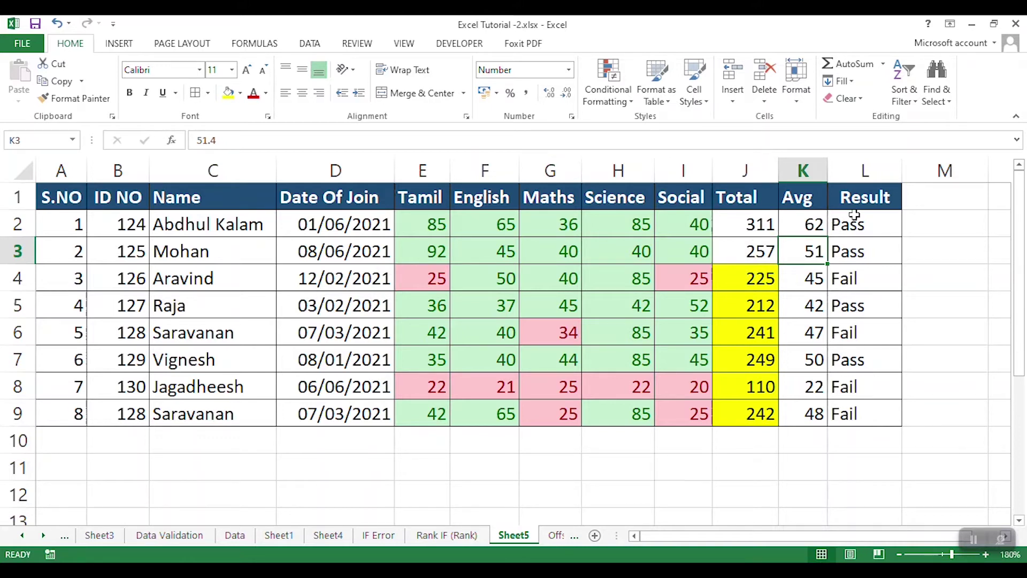
- Highlight Result cells in L2:L9 that are equal to Pass using Green Fill with Dark Green Text
drag(857, 223, 861, 413)
click(608, 85)
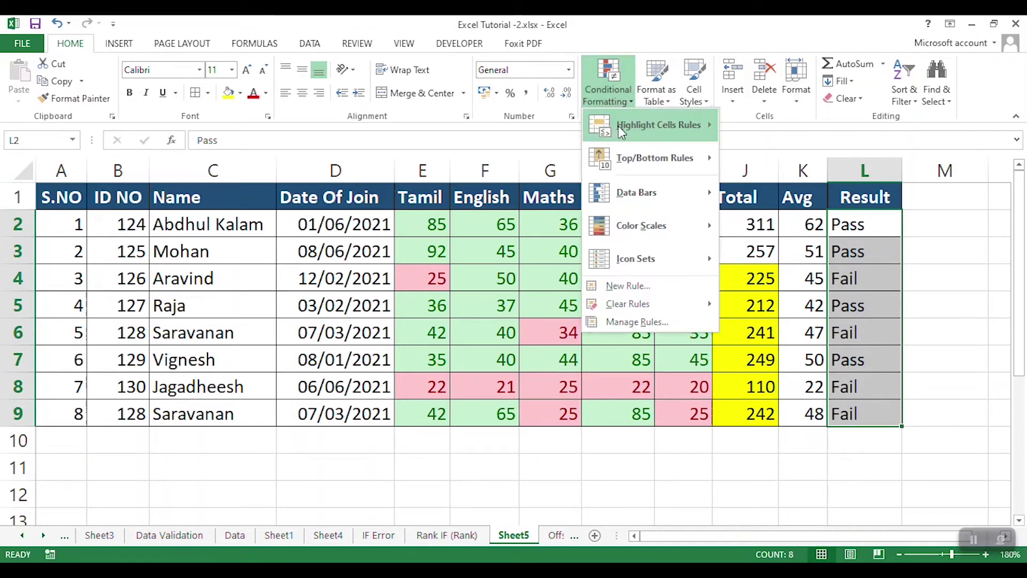
mouse_move(619, 126)
click(786, 234)
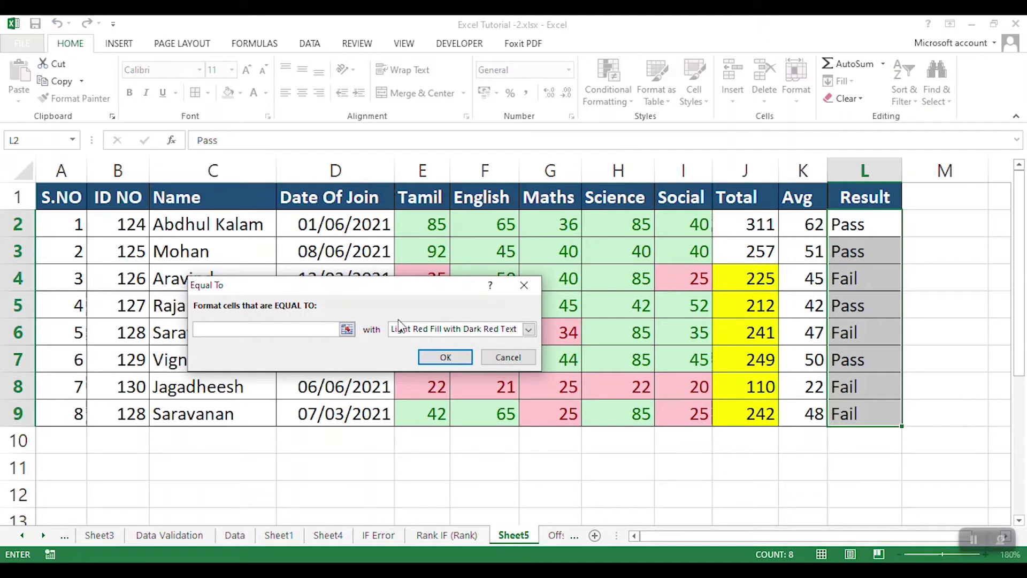
text(Pass)
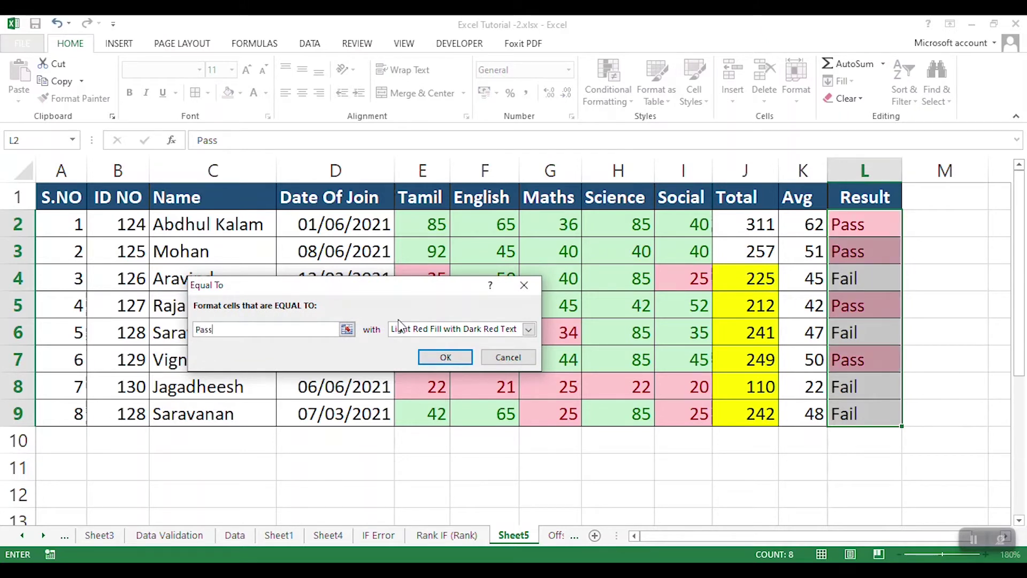
click(522, 332)
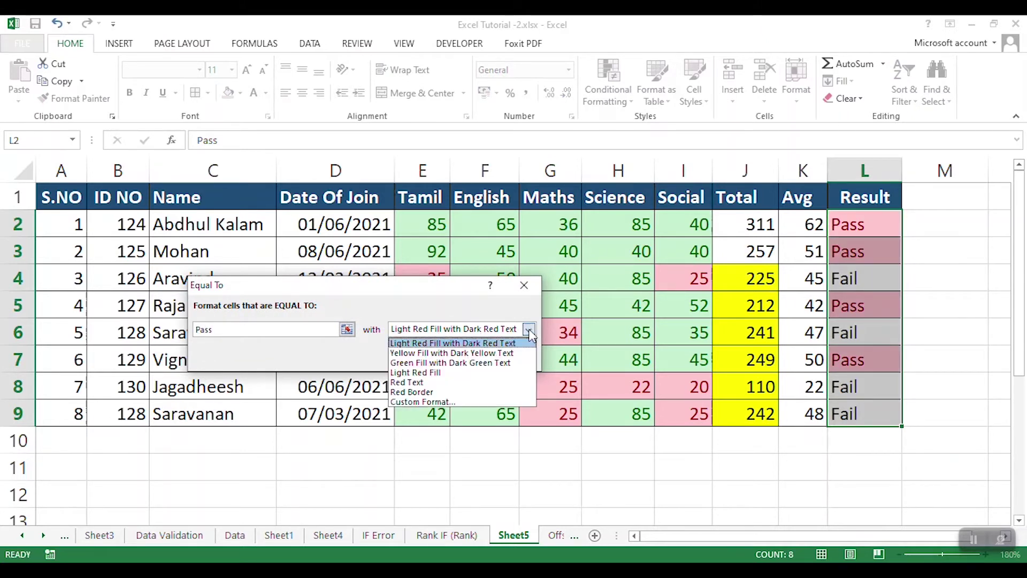
click(452, 365)
click(450, 362)
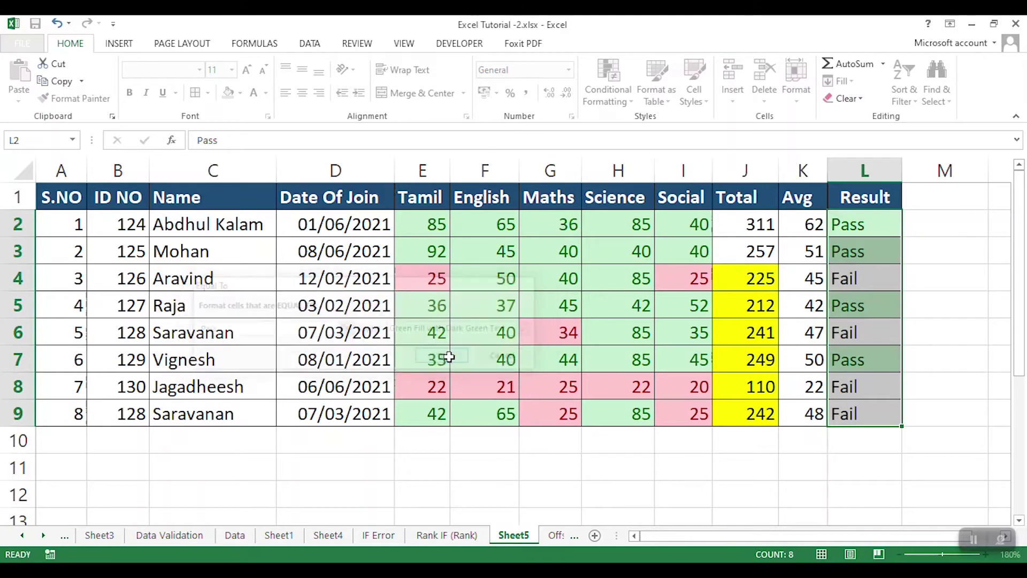
- Highlight Result cells in L2:L9 that are equal to Fail using Light Red Fill with Dark Red Text
click(589, 97)
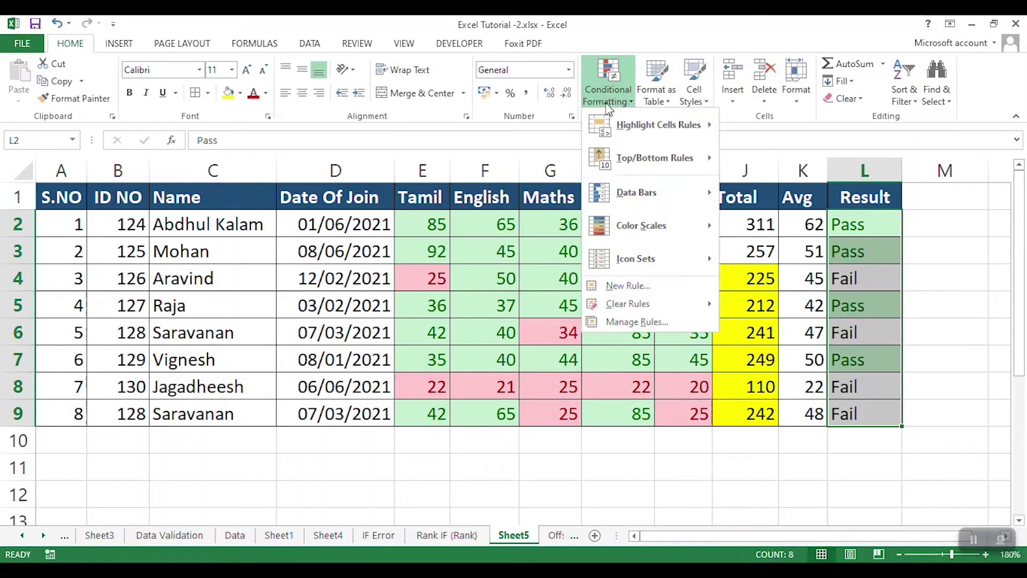
mouse_move(613, 128)
click(807, 191)
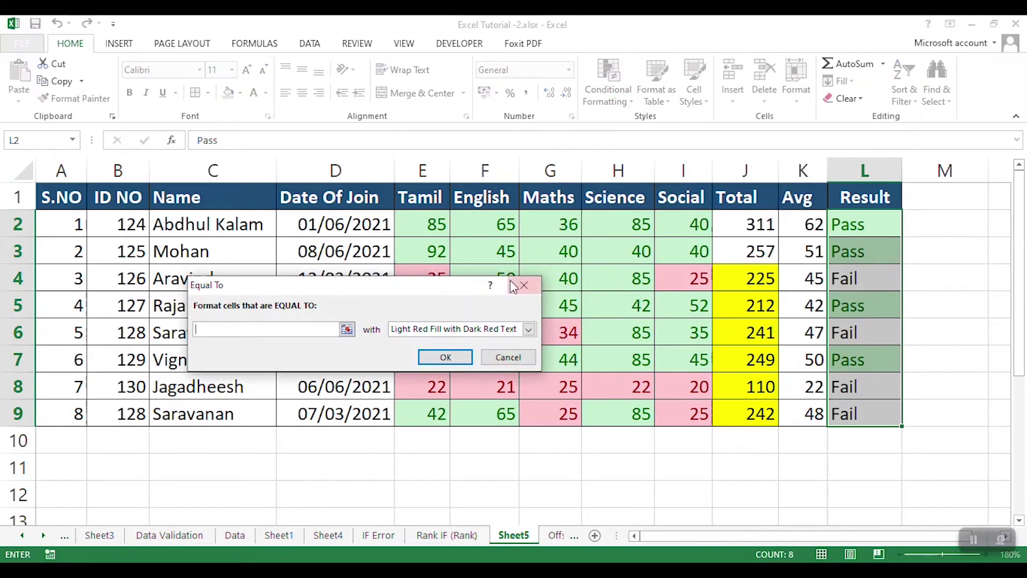
text(Fail)
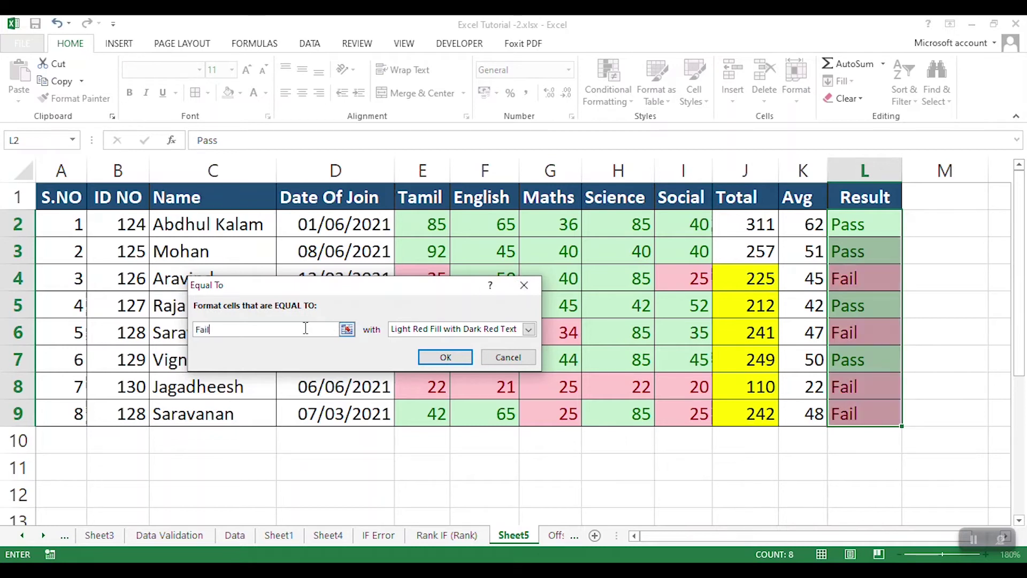
click(447, 357)
click(917, 272)
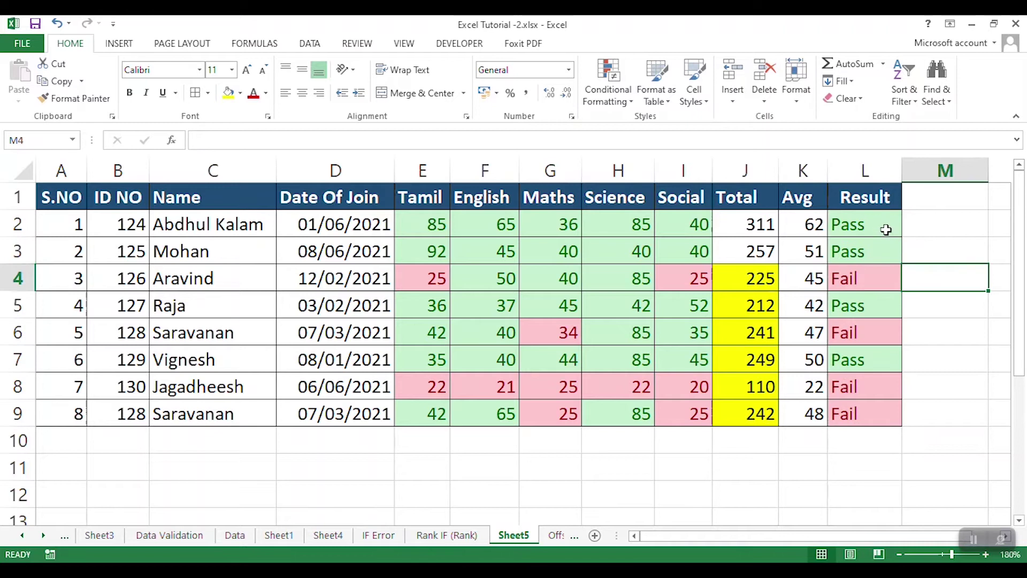
drag(885, 227, 886, 240)
click(904, 275)
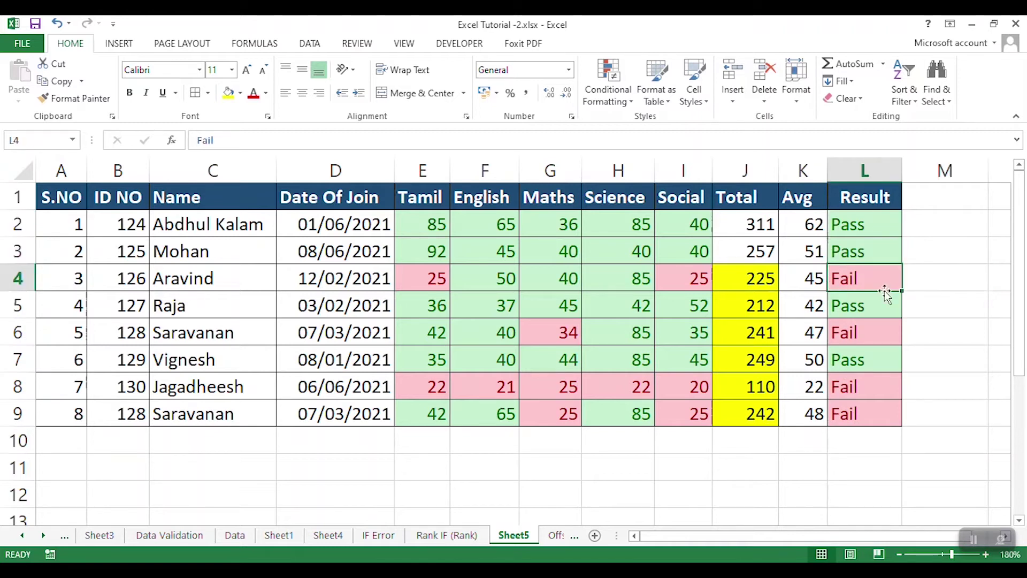
click(874, 332)
click(608, 92)
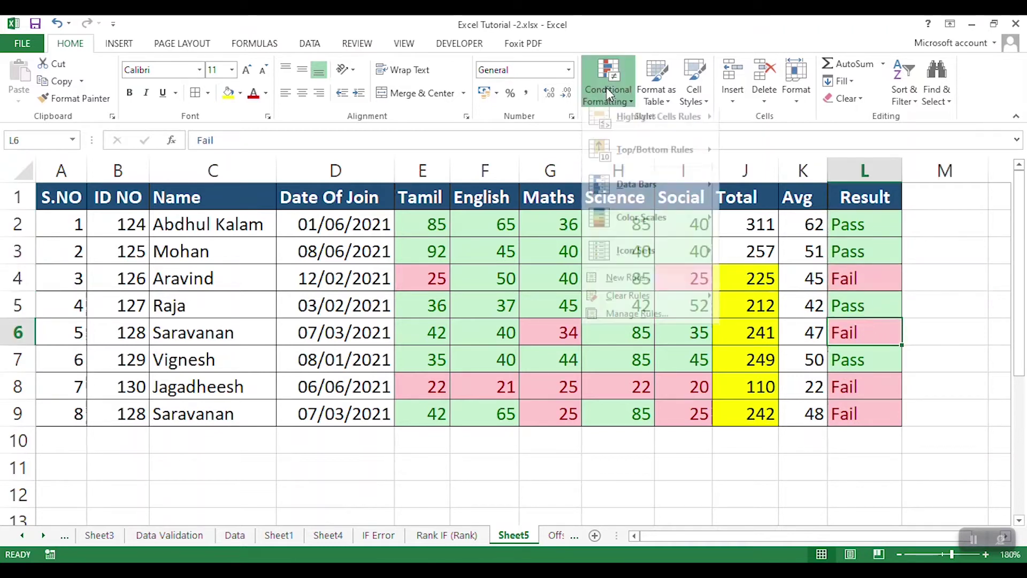
mouse_move(615, 132)
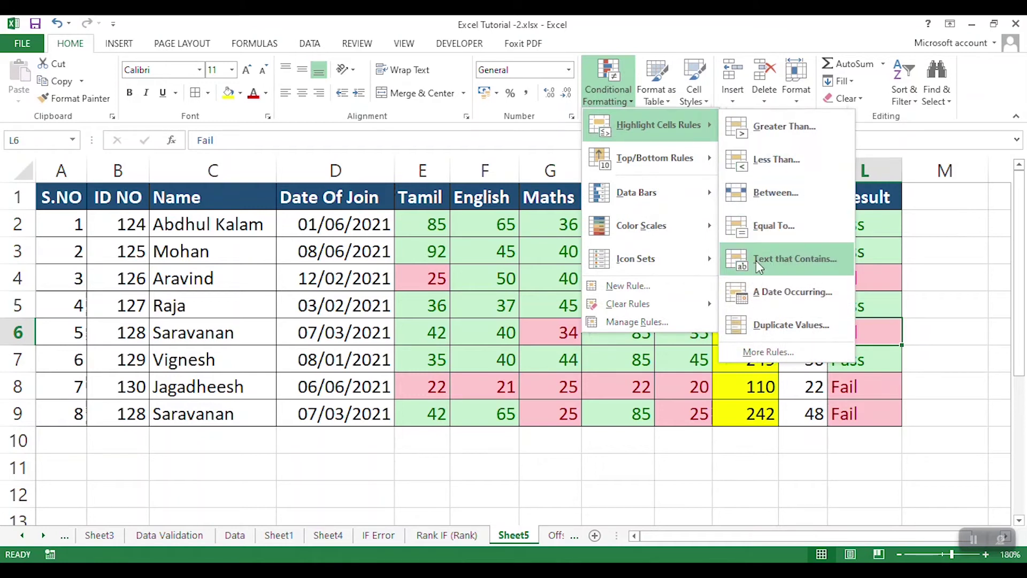
click(892, 250)
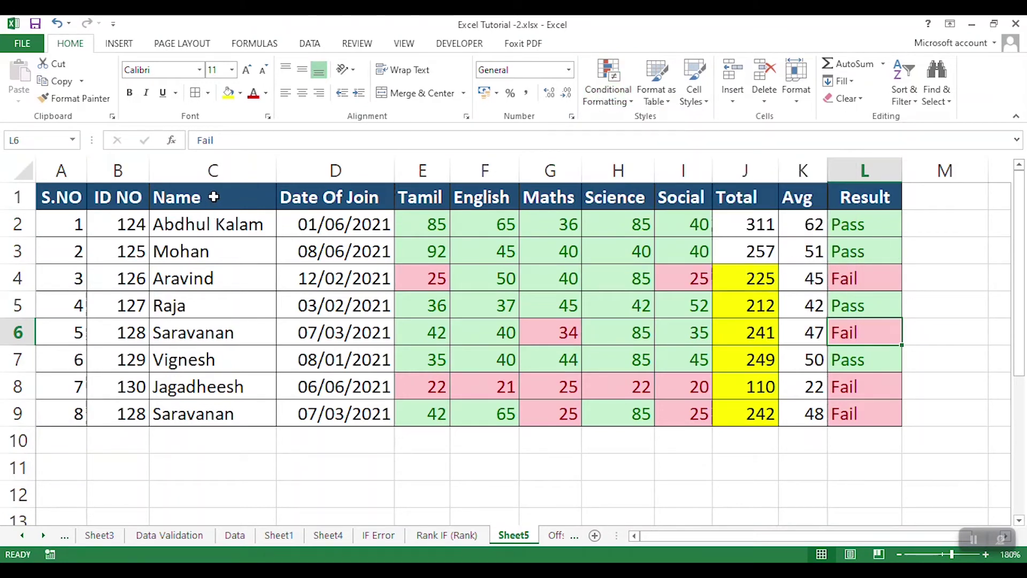
- Highlight names in C2:C9 that contain the text "Ra" using Light Red Fill with Dark Red Text
drag(203, 224, 198, 413)
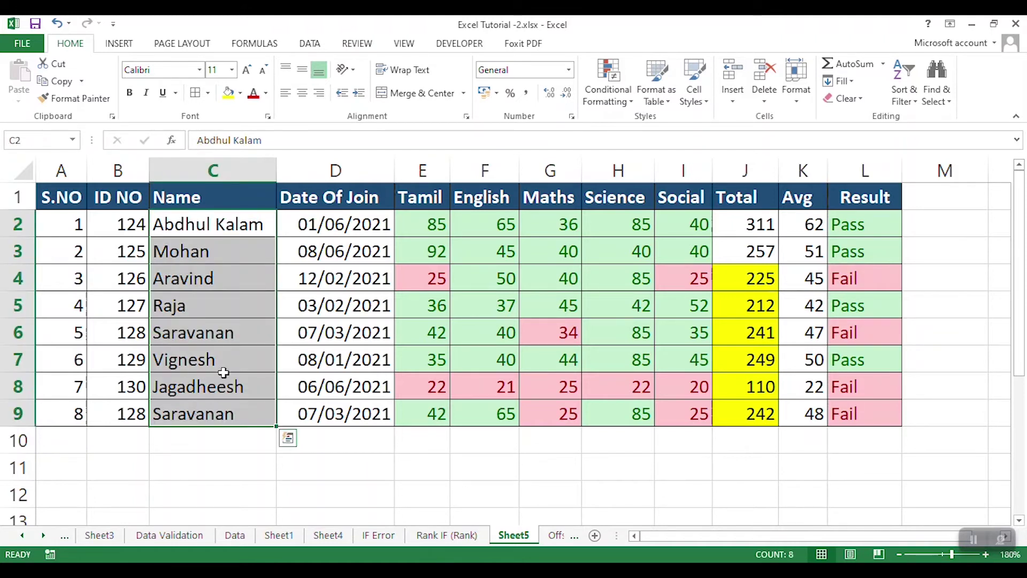
click(610, 101)
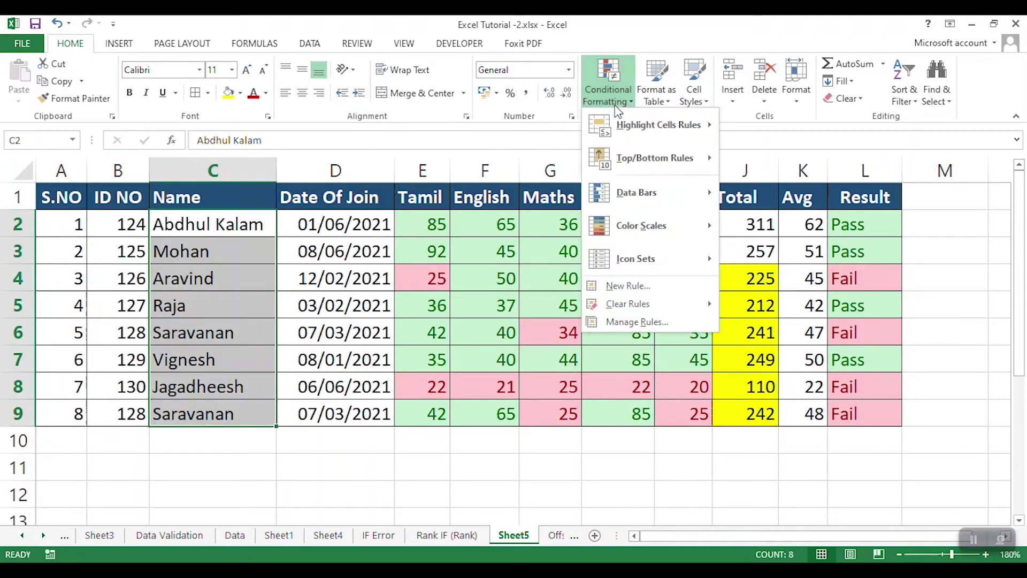
mouse_move(658, 124)
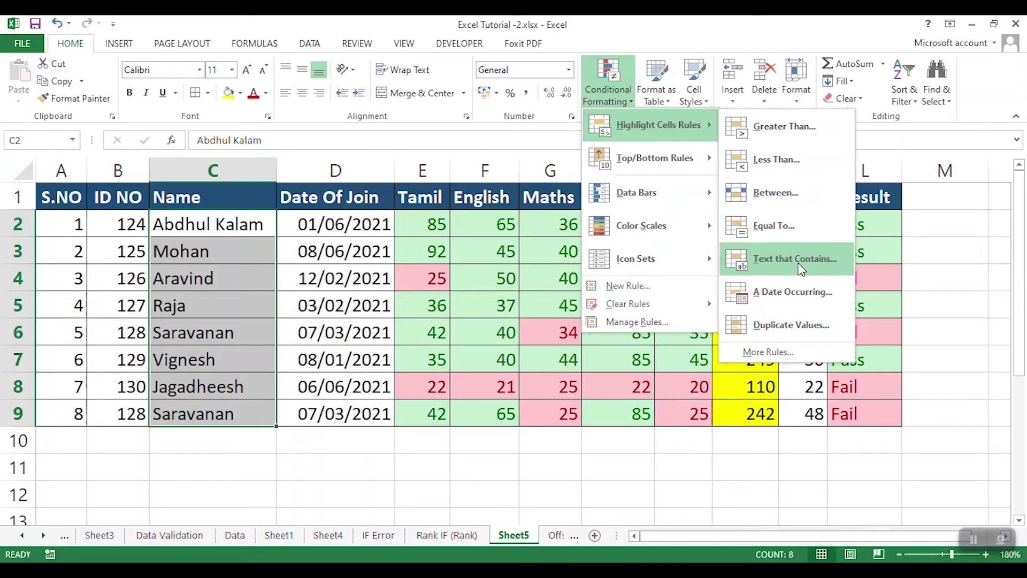
click(800, 267)
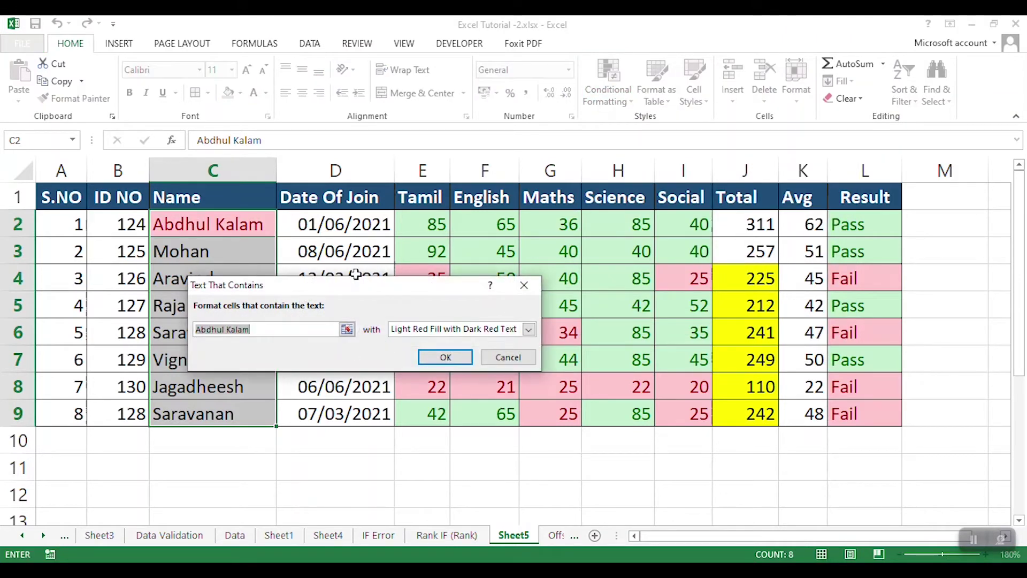
drag(355, 274, 521, 244)
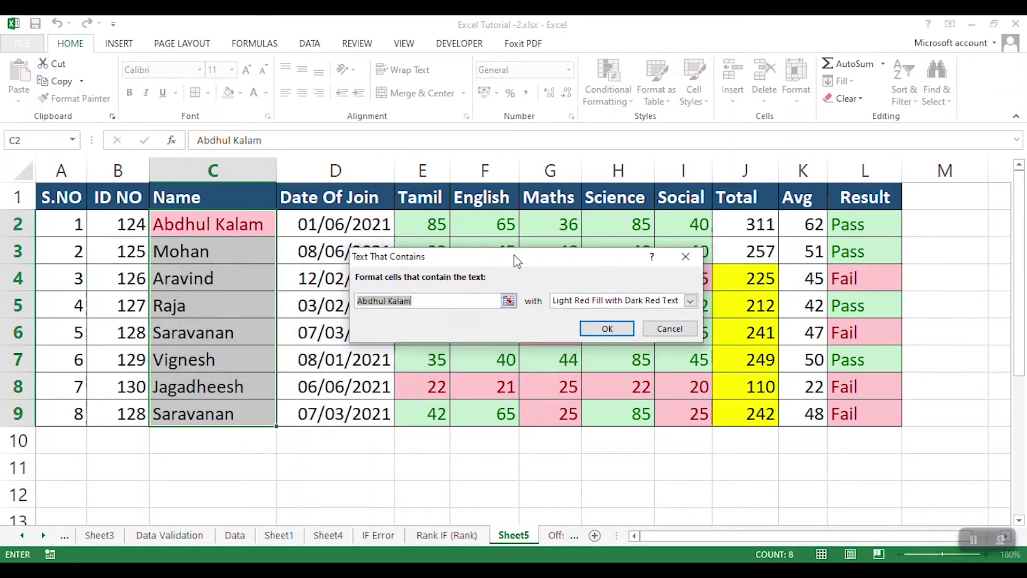
click(431, 297)
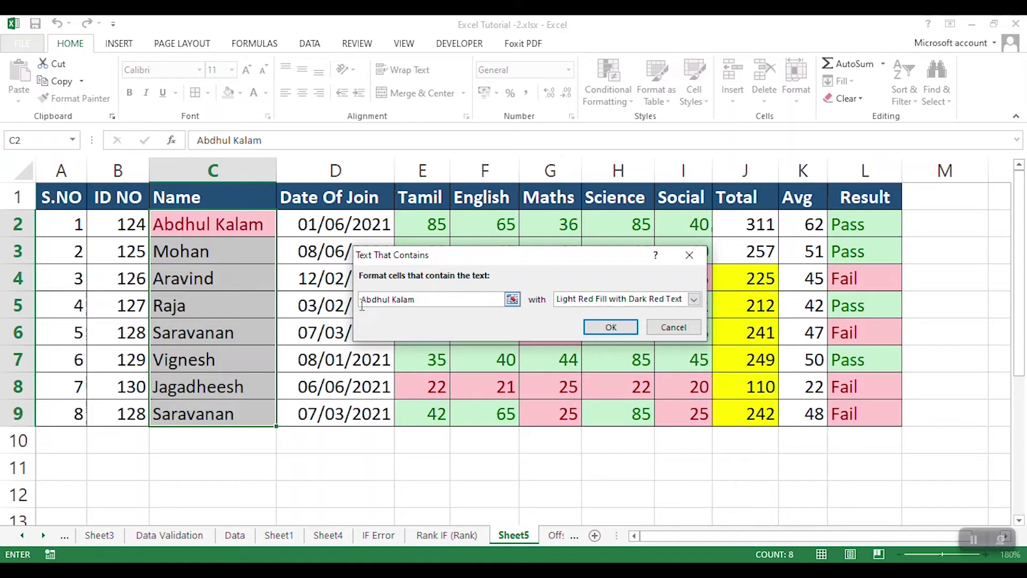
drag(430, 298, 360, 306)
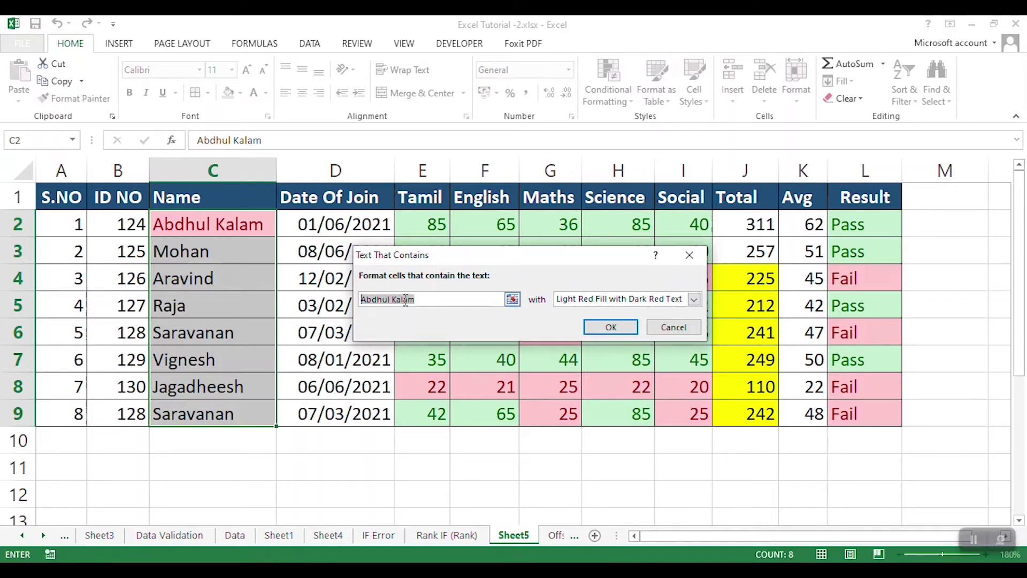
text(Ra)
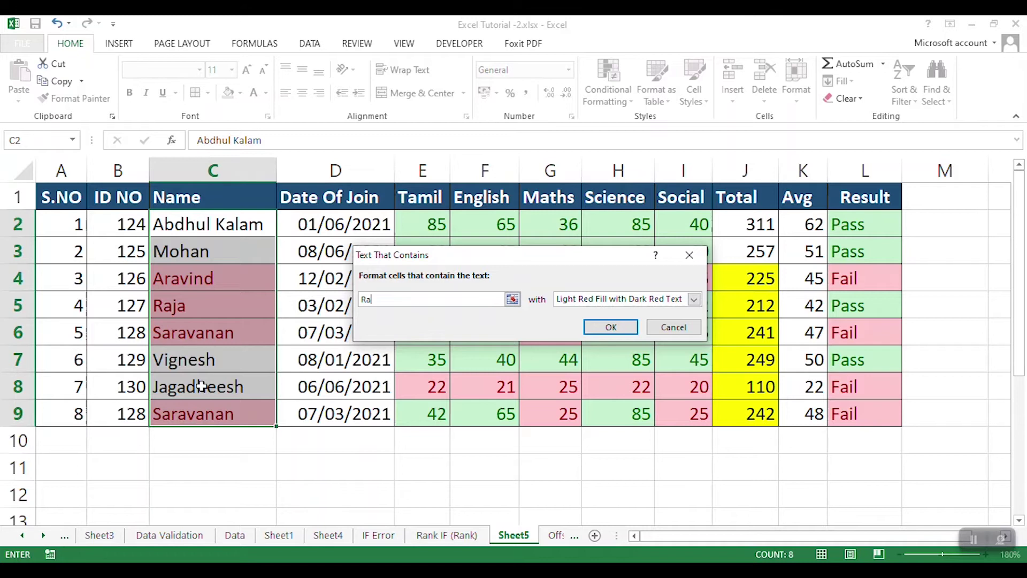
click(612, 328)
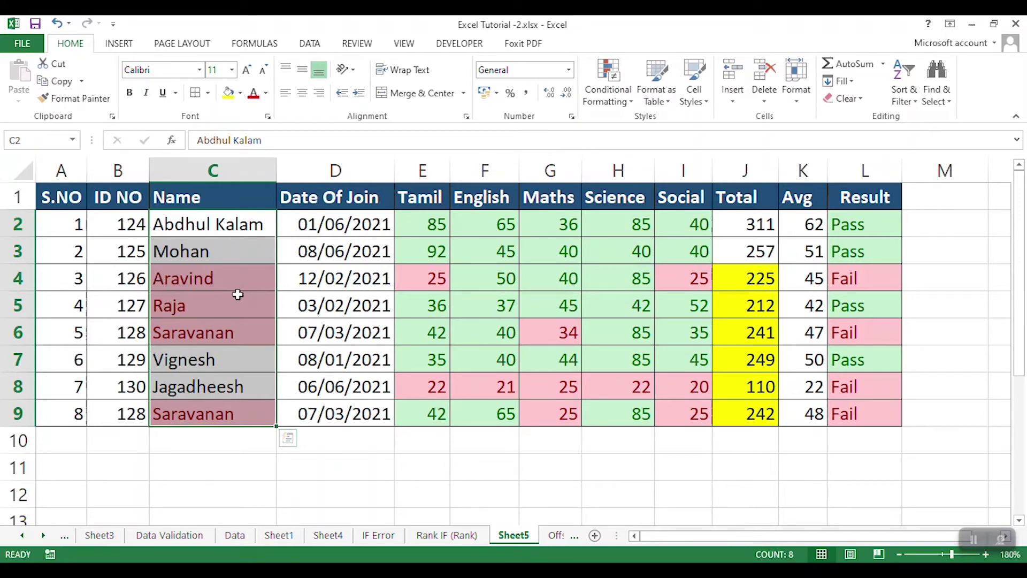
click(618, 102)
mouse_move(628, 120)
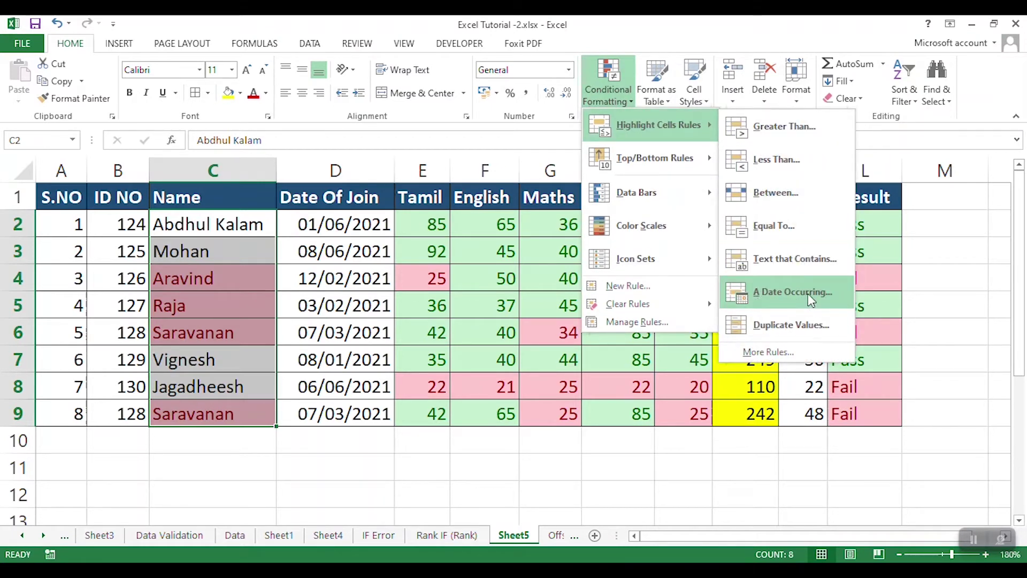
click(592, 398)
- Highlight Date Of Join cells in D2:D9 with dates occurring This Month using a custom light blue fill
drag(342, 226, 343, 415)
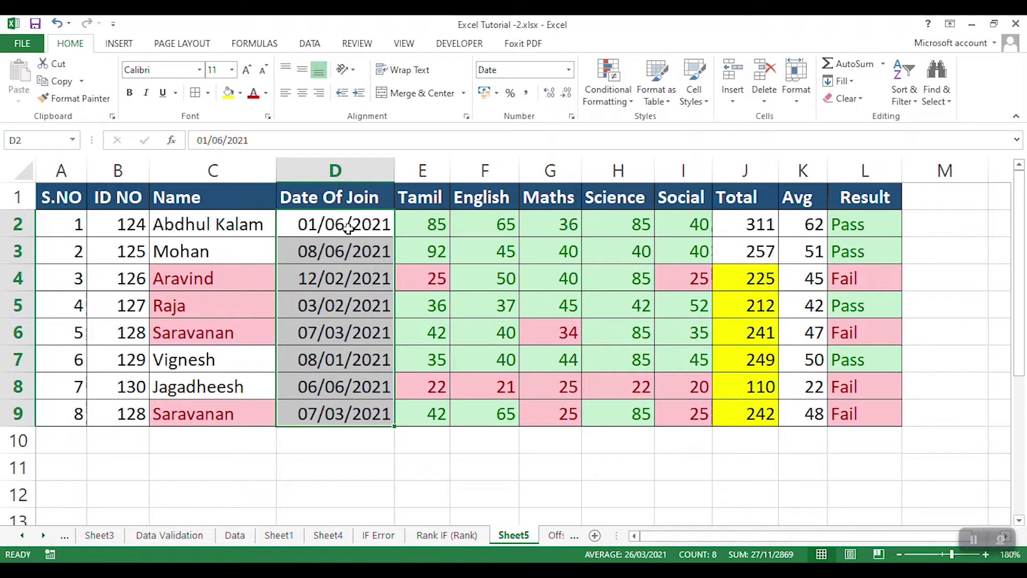
click(622, 105)
mouse_move(637, 131)
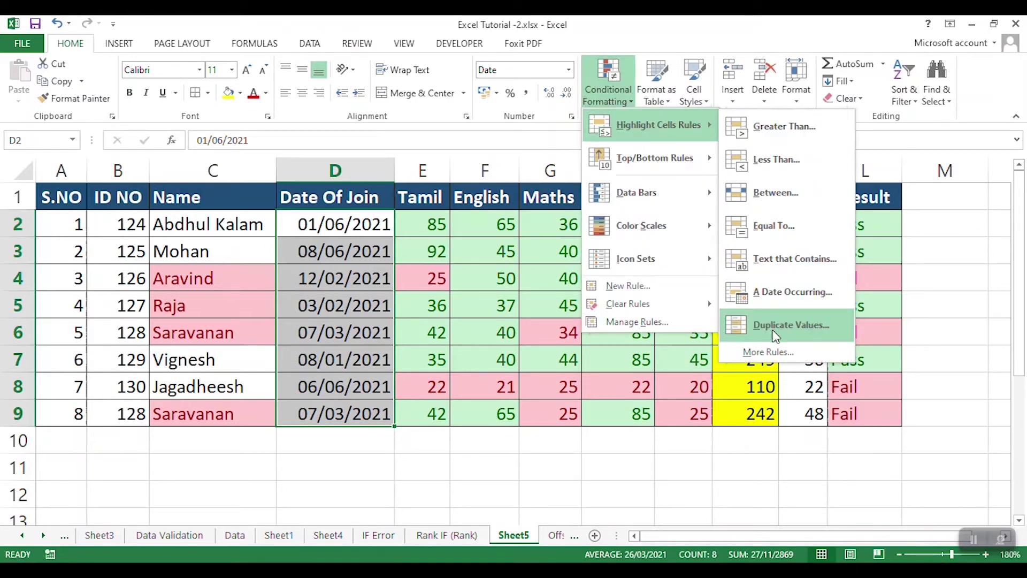
click(794, 292)
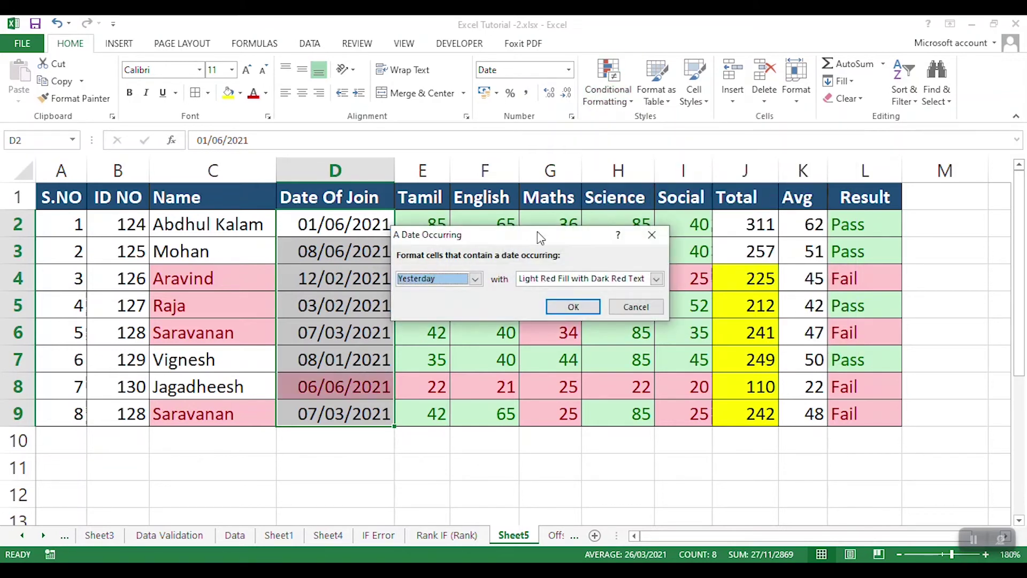
drag(540, 237, 673, 224)
click(609, 268)
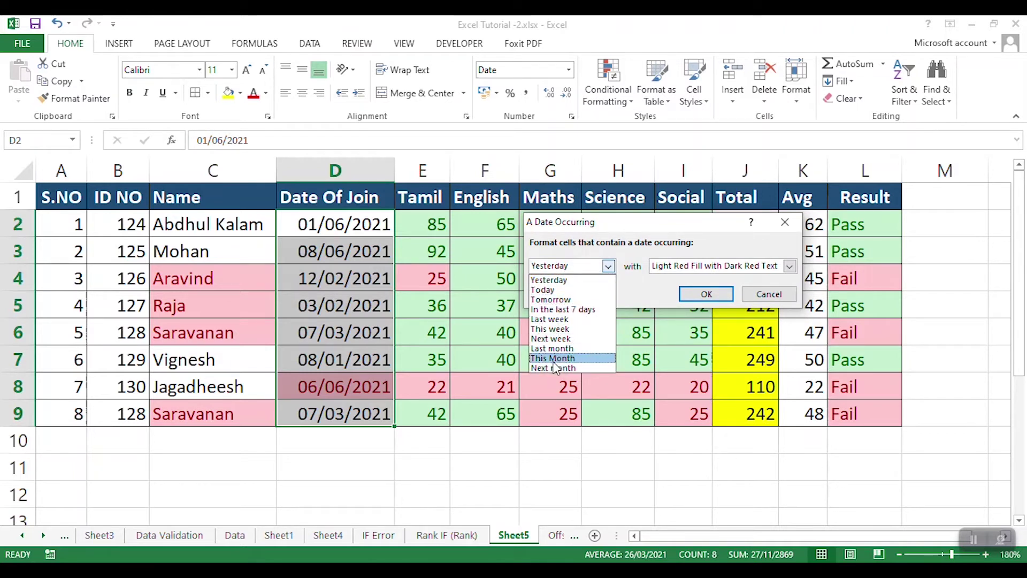
click(571, 359)
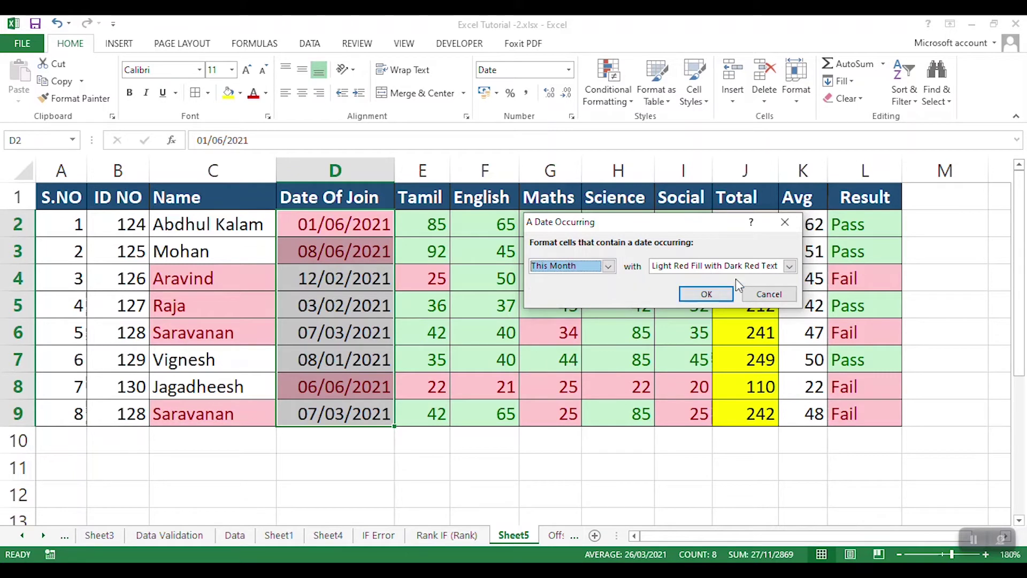
click(790, 266)
click(703, 333)
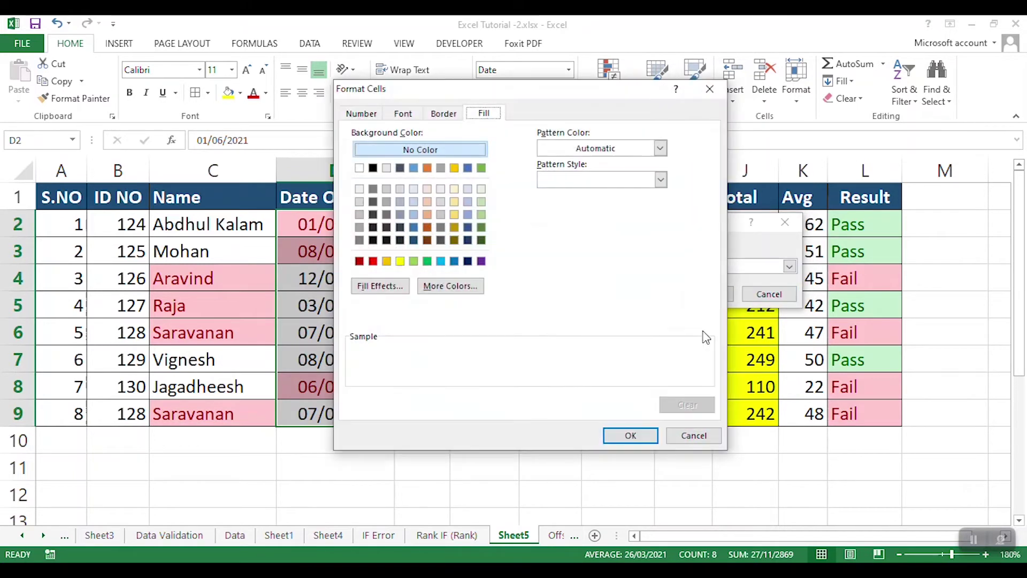
click(442, 263)
click(631, 436)
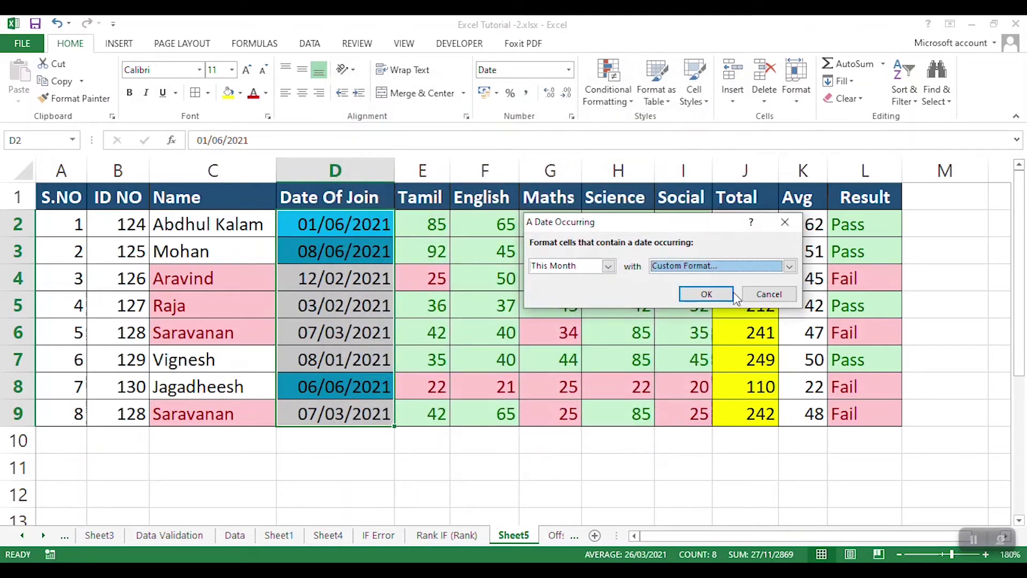
click(706, 293)
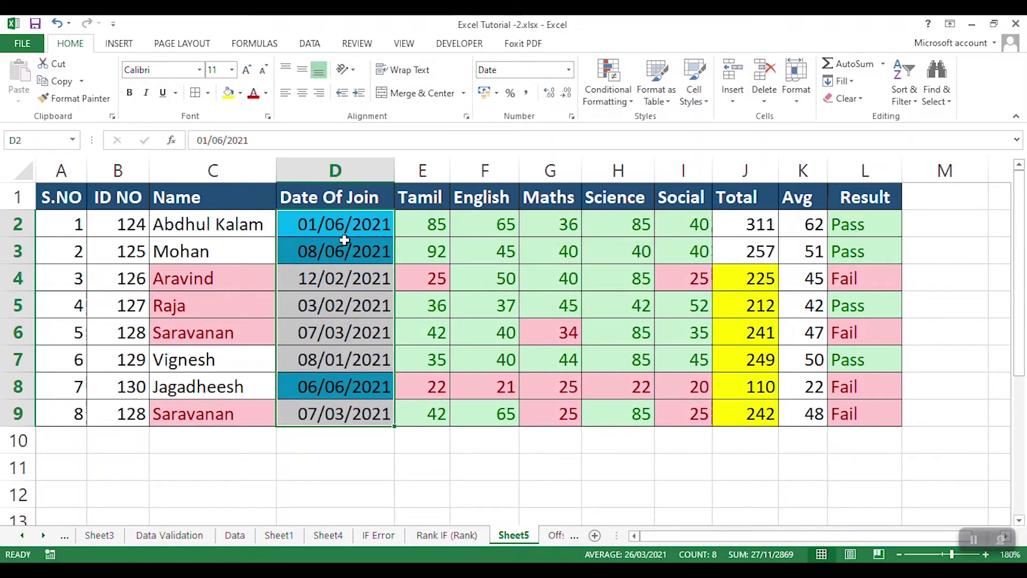
click(348, 288)
click(353, 325)
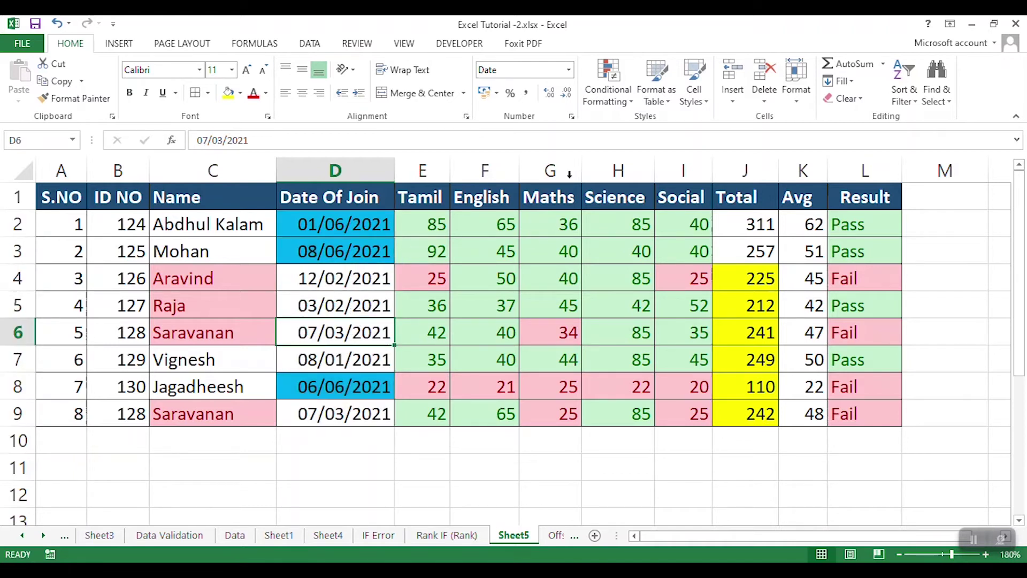
click(610, 96)
mouse_move(634, 125)
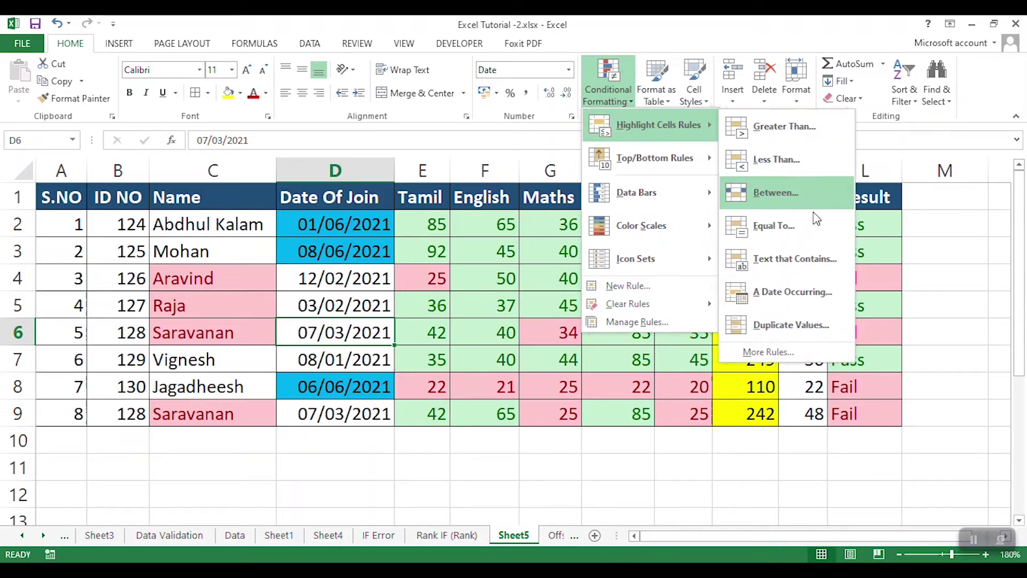
click(500, 328)
- Highlight duplicate values in the ID NO column, B1:B9, using Light Red Fill with Dark Red Text
drag(120, 197, 125, 418)
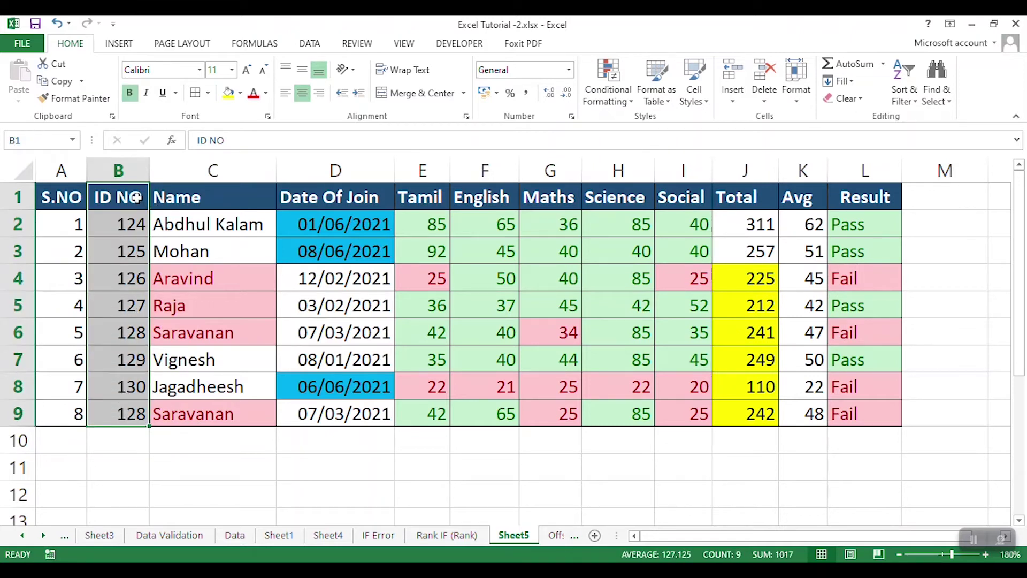
click(608, 85)
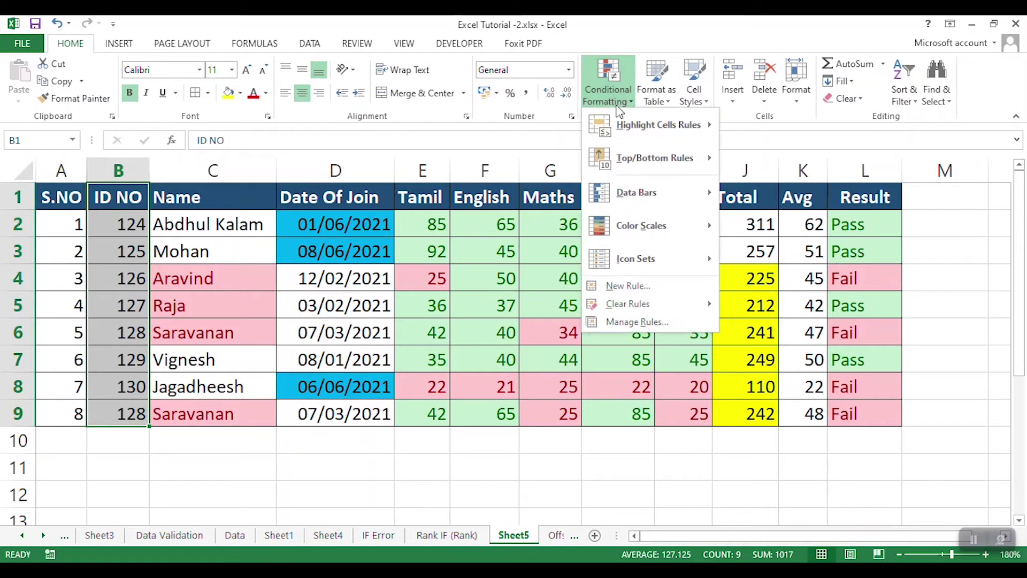
mouse_move(658, 125)
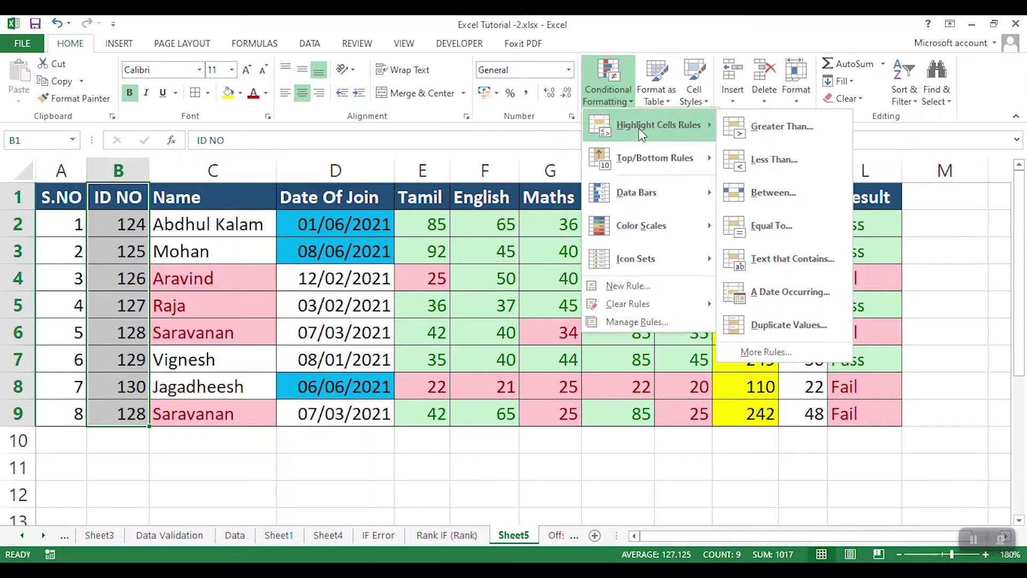
click(812, 327)
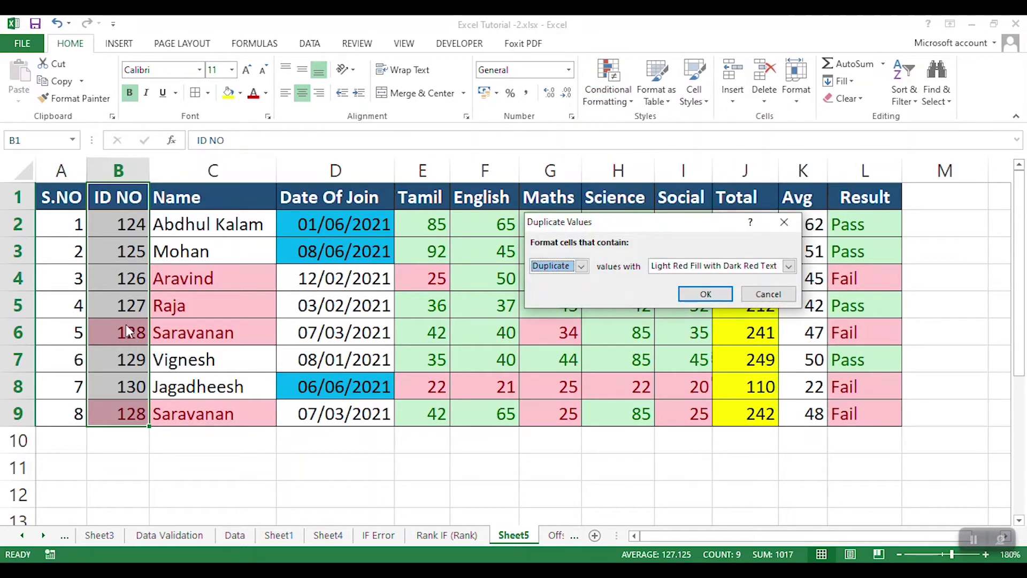
click(705, 293)
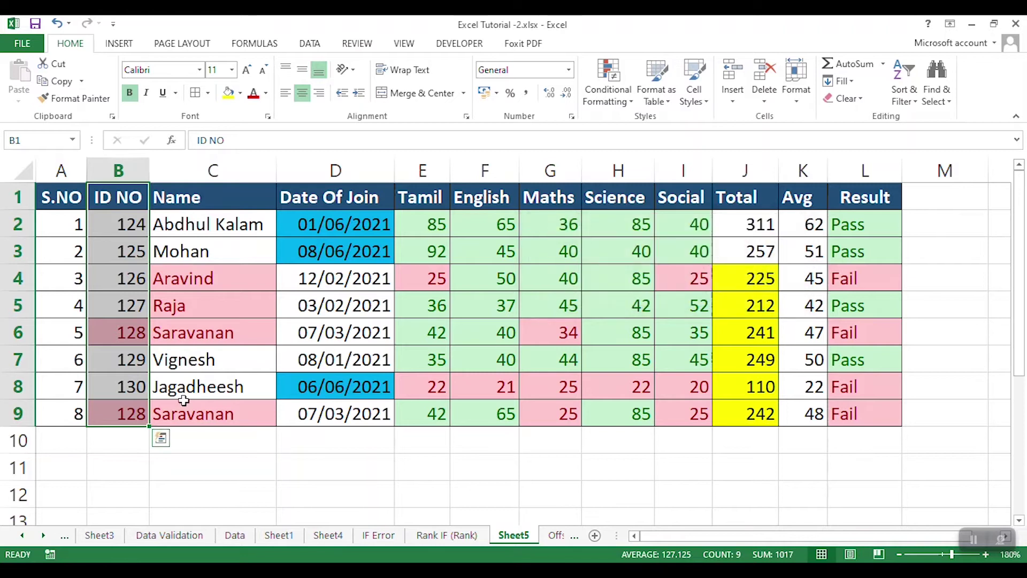
drag(114, 410, 204, 410)
drag(123, 342, 211, 338)
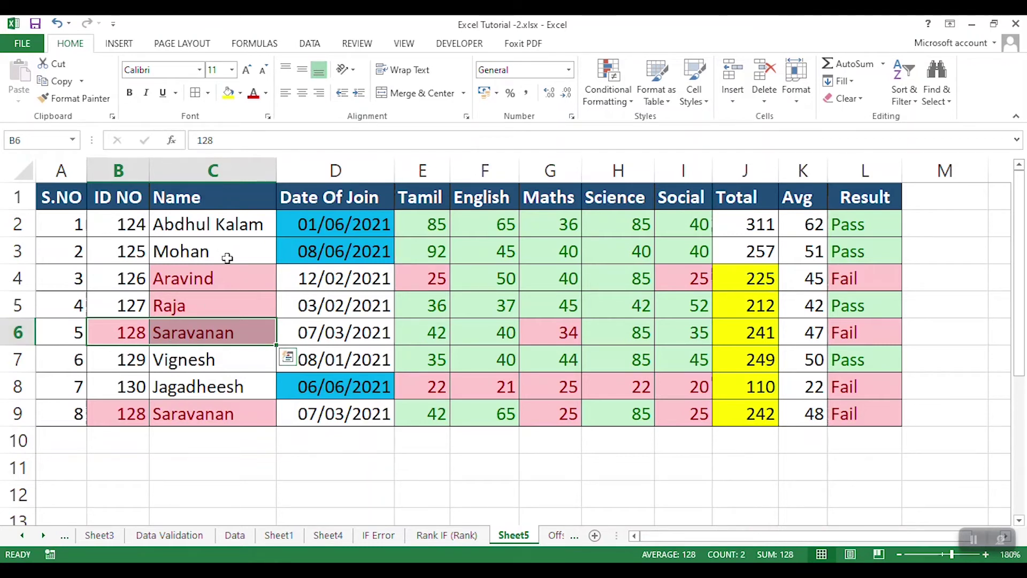
click(608, 88)
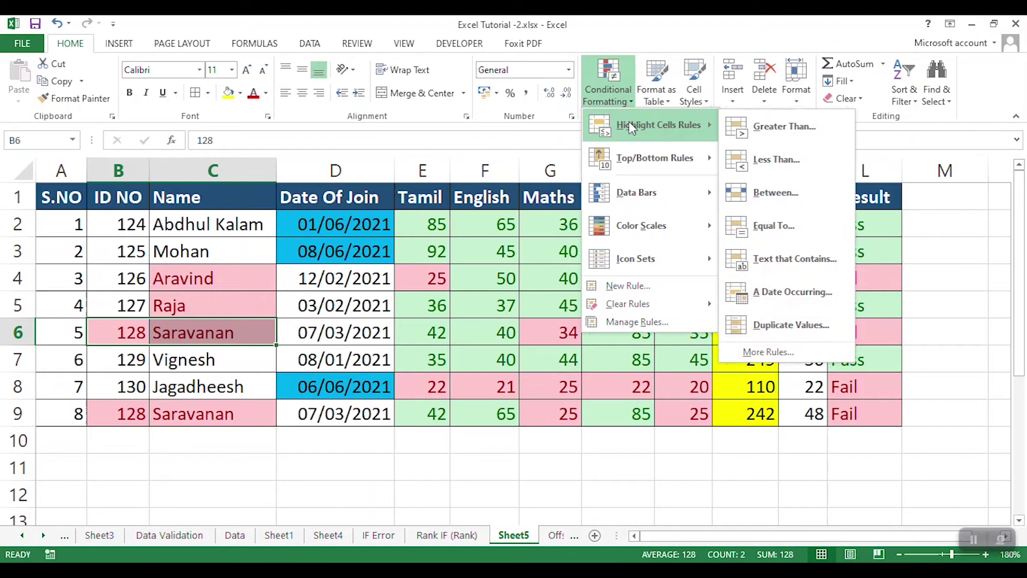
- Clear the conditional formatting rules from the entire sheet
mouse_move(707, 170)
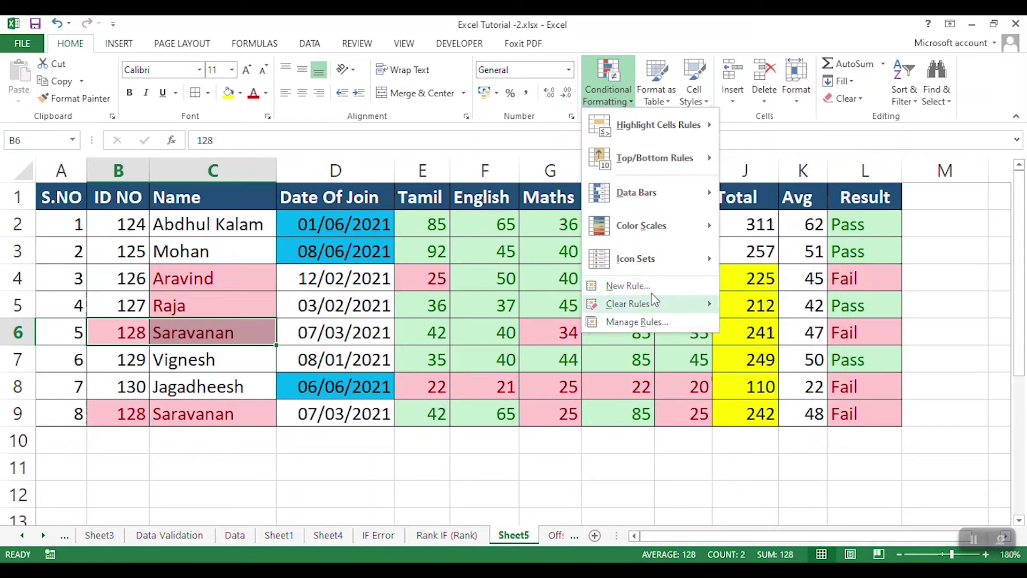
mouse_move(655, 309)
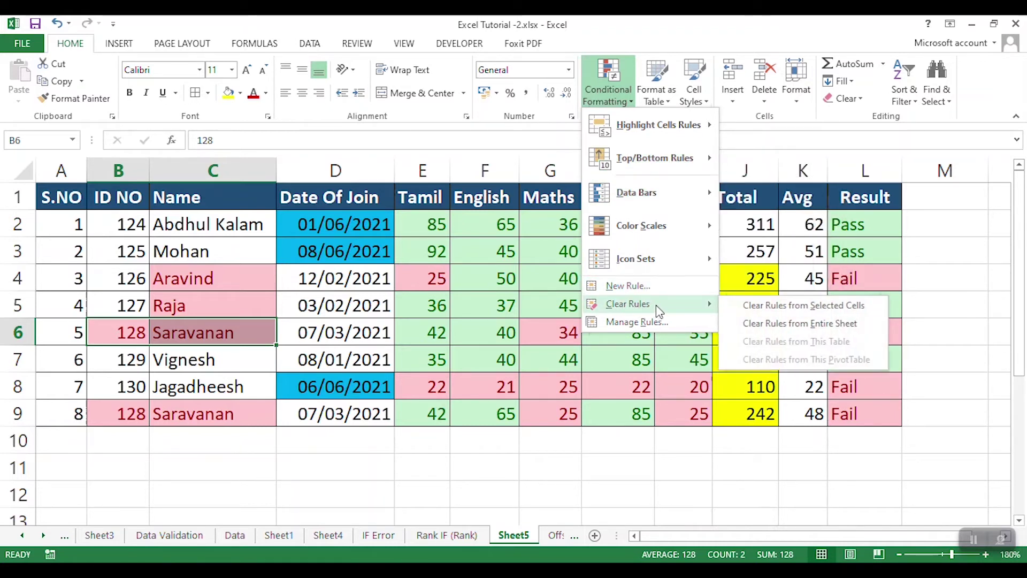
click(832, 322)
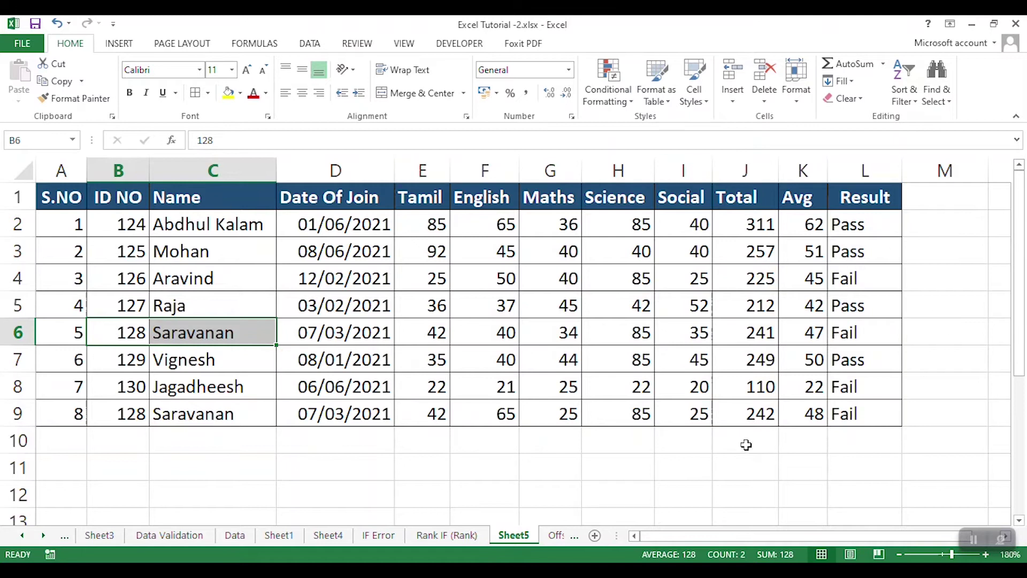
click(772, 446)
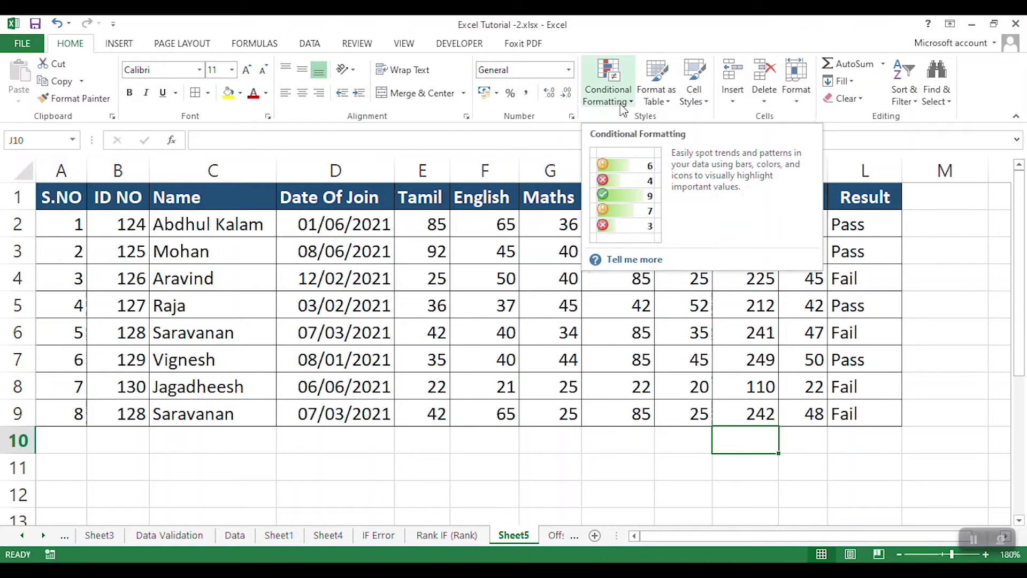
click(430, 310)
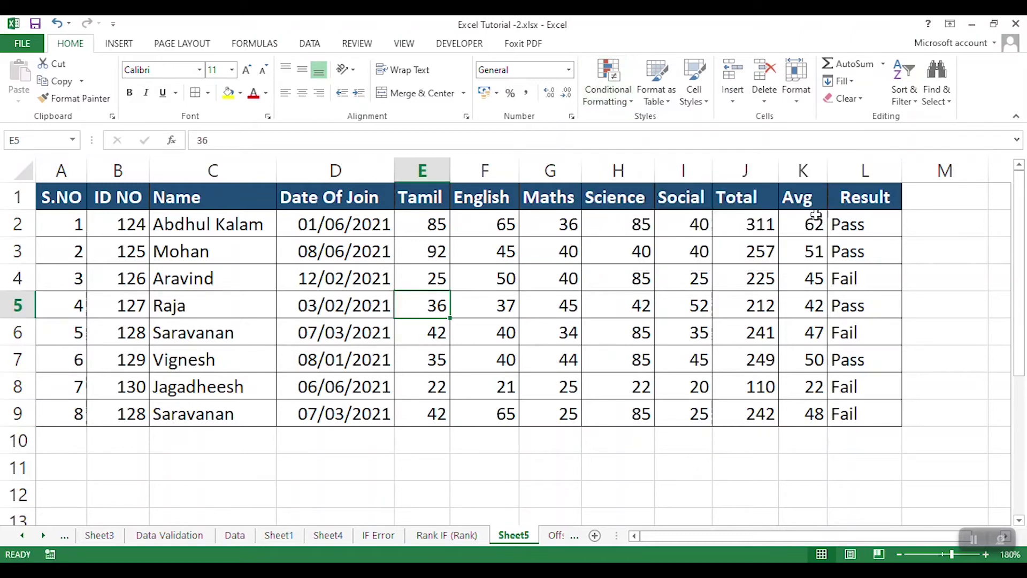
- Highlight the top 5 values in Total cells J2:J9 using Green Fill with Dark Green Text
drag(765, 225, 749, 413)
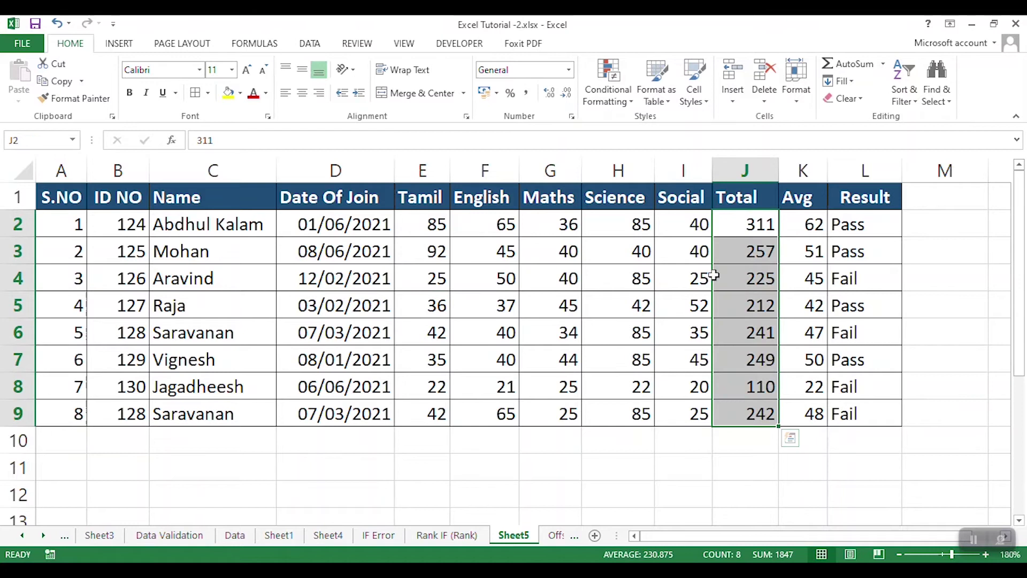
click(608, 94)
mouse_move(650, 159)
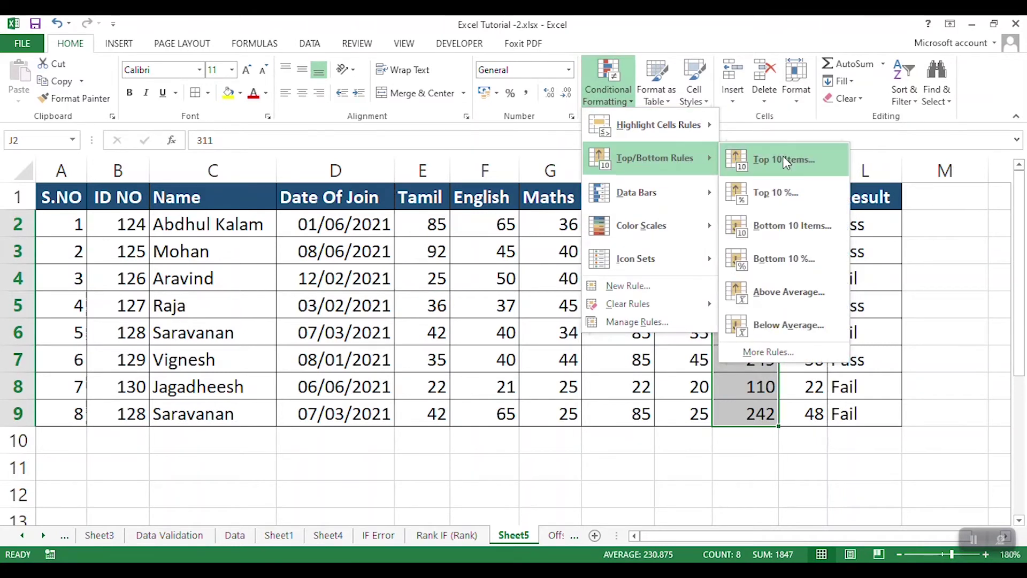
click(811, 159)
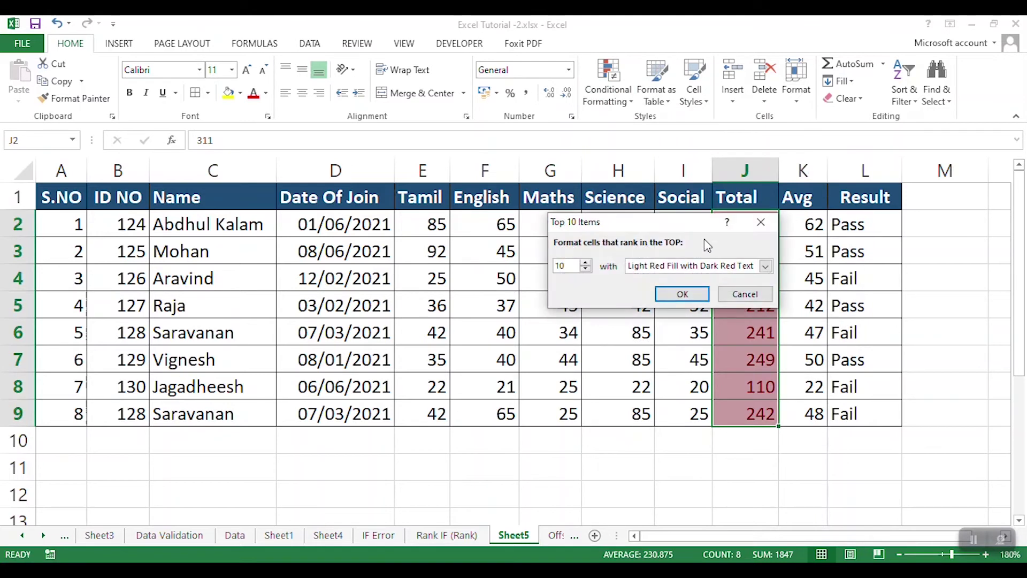
drag(657, 224, 483, 171)
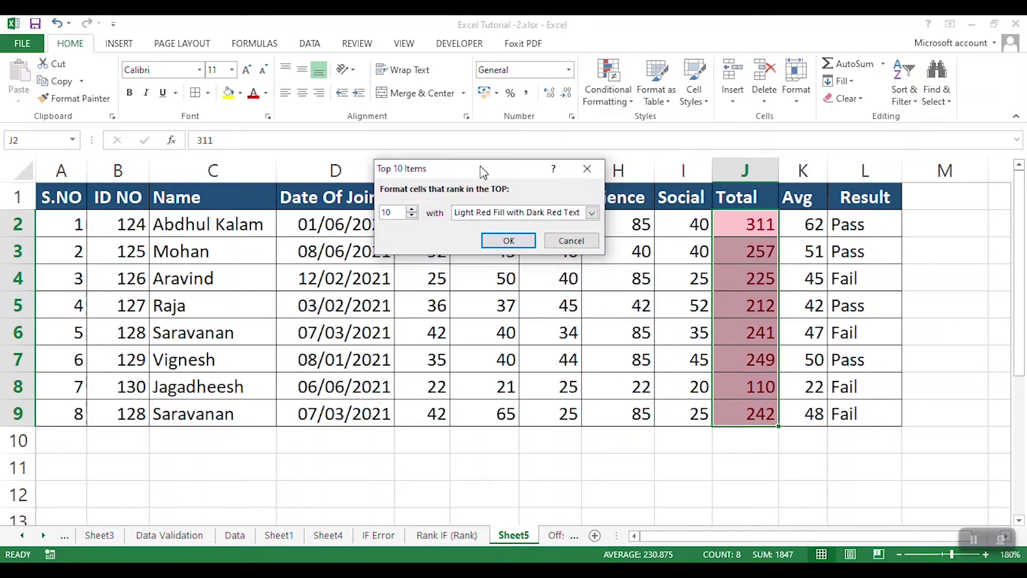
click(412, 216)
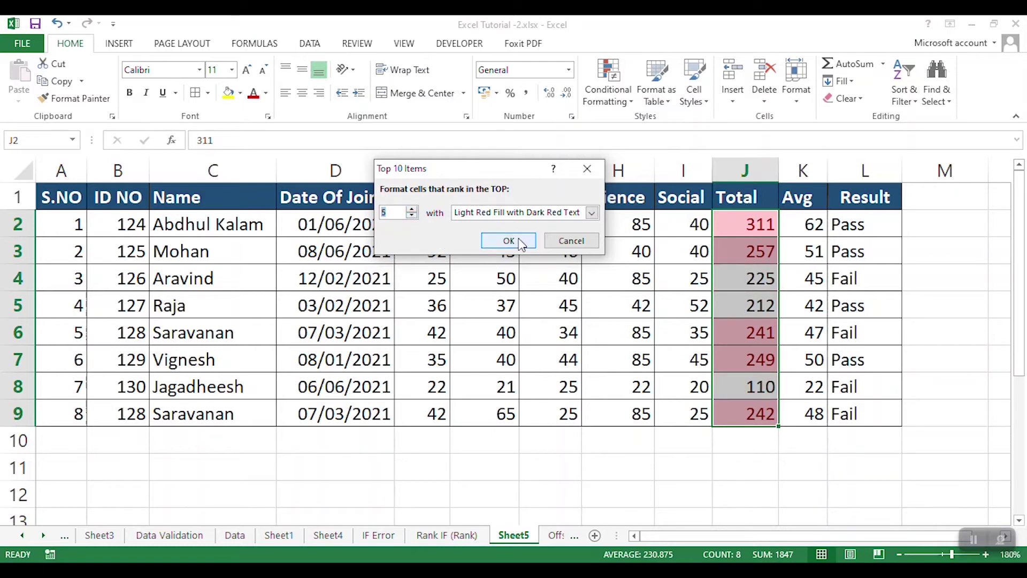
click(592, 213)
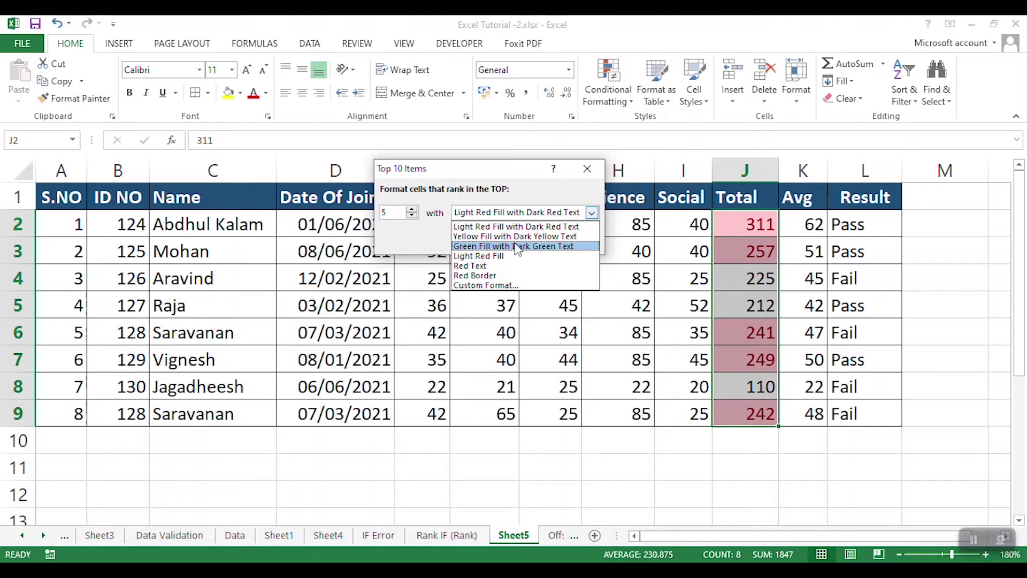
click(516, 246)
click(510, 239)
click(608, 88)
mouse_move(648, 167)
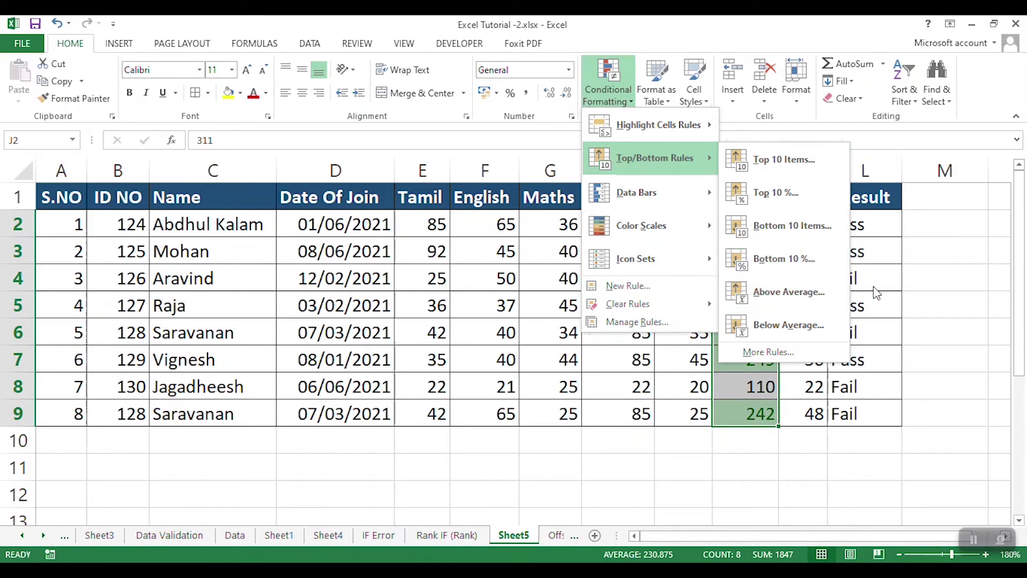
click(921, 284)
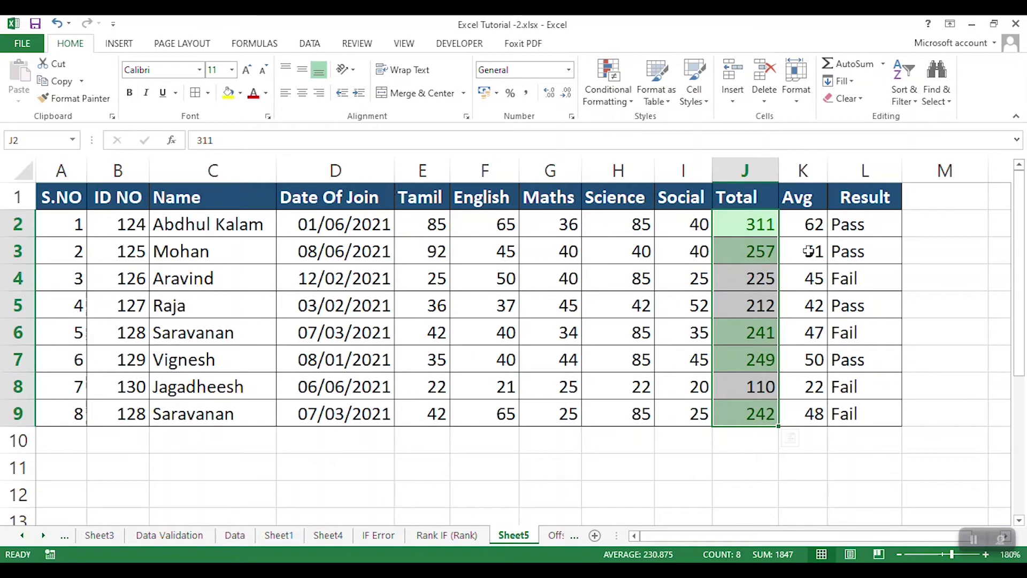
click(823, 251)
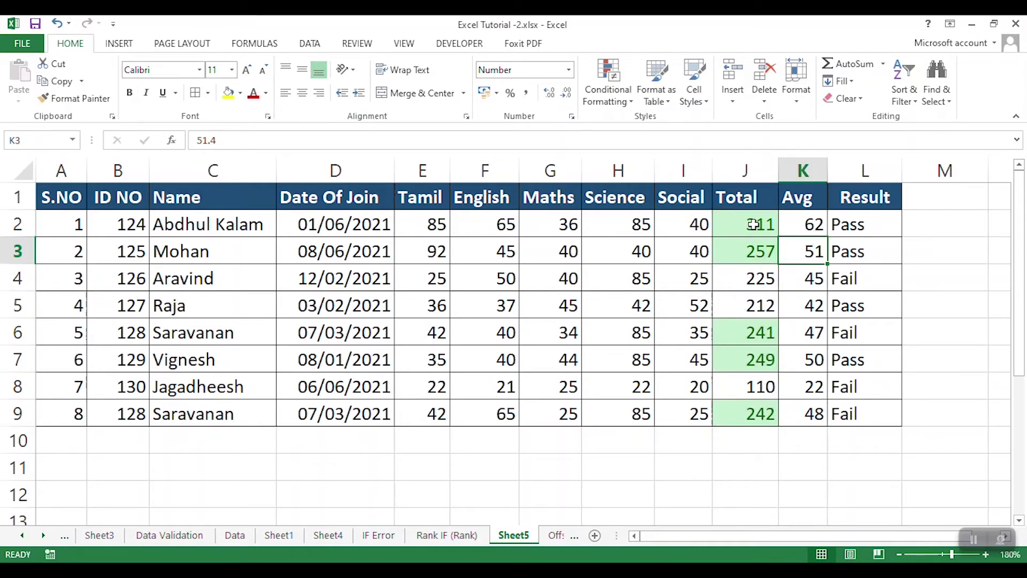
- Undo the top 5 highlighting on the Total column
drag(754, 220, 754, 410)
click(945, 330)
key(ctrl+z)
click(915, 304)
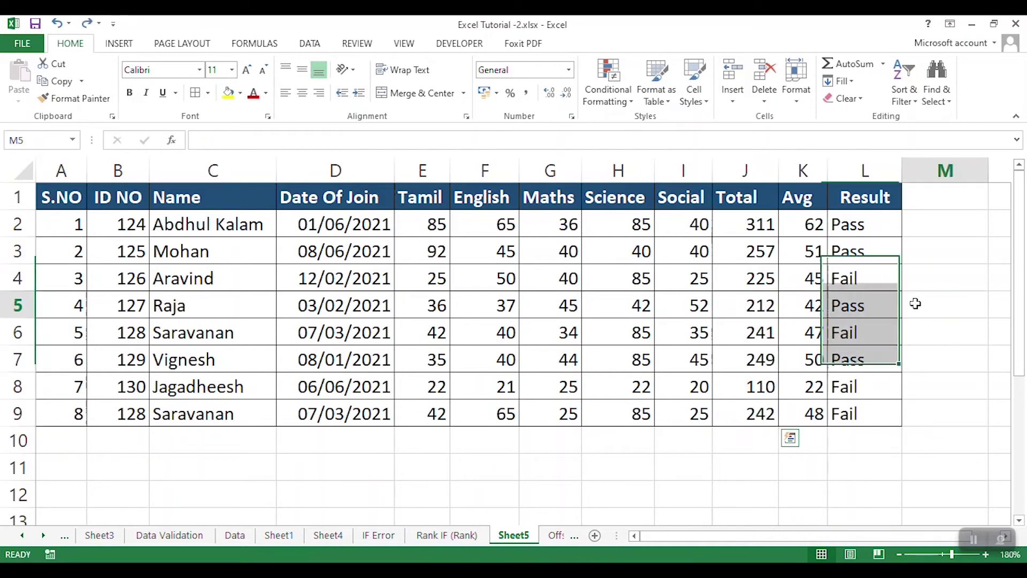
- Highlight above-average values in Total cells J2:J9 using Yellow Fill with Dark Yellow Text
drag(750, 219, 756, 409)
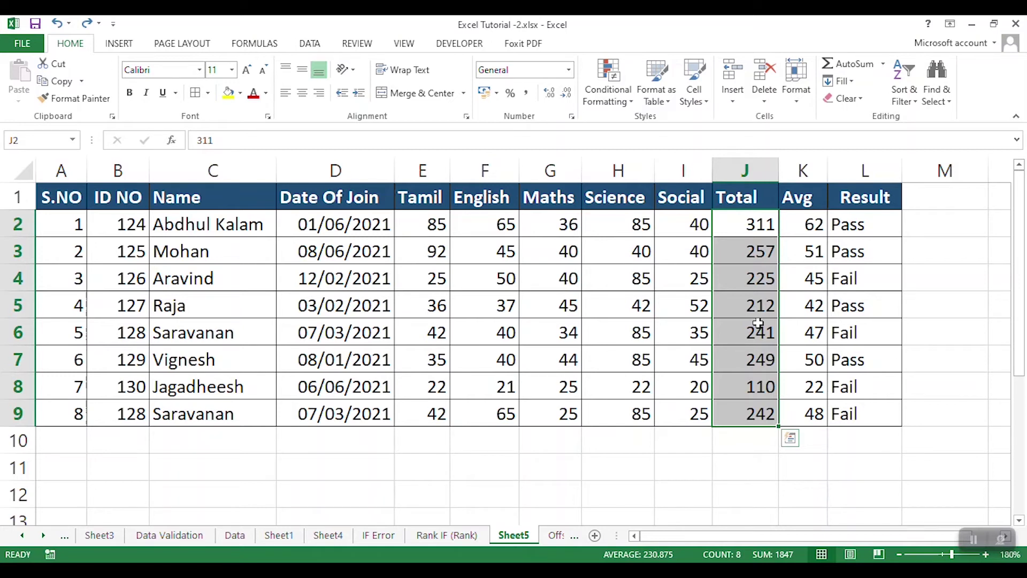
click(608, 86)
mouse_move(620, 143)
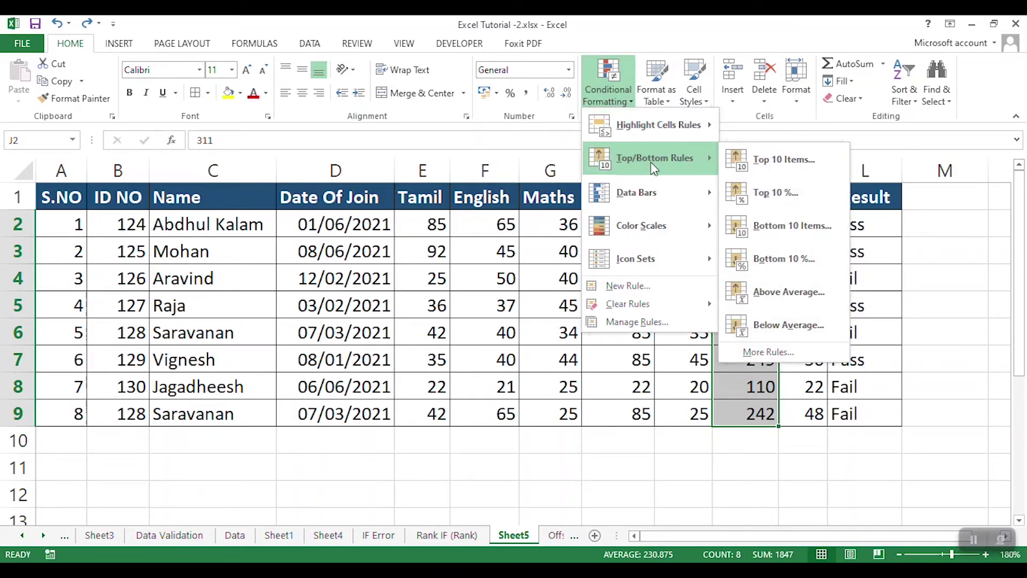
click(801, 298)
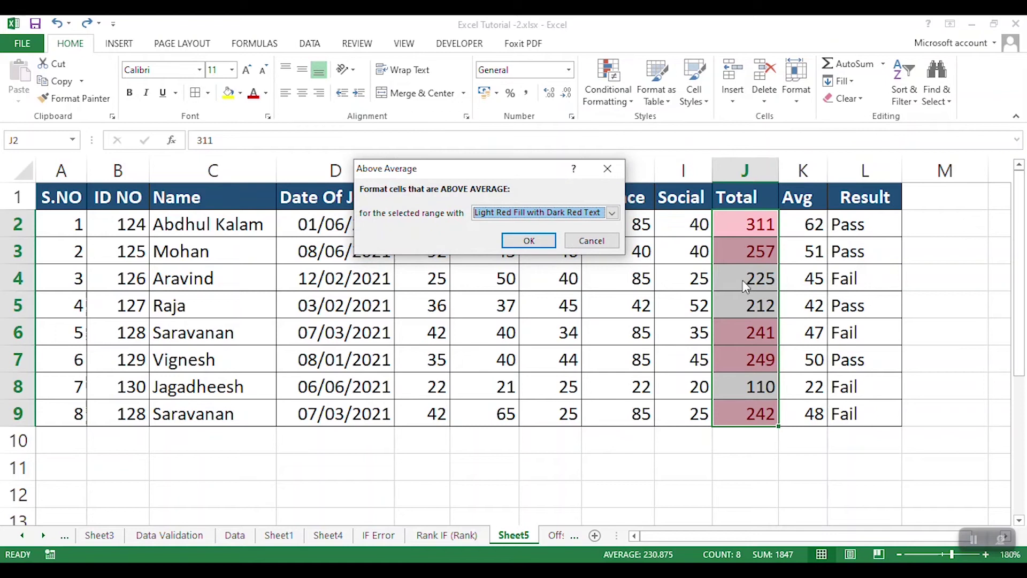
click(540, 212)
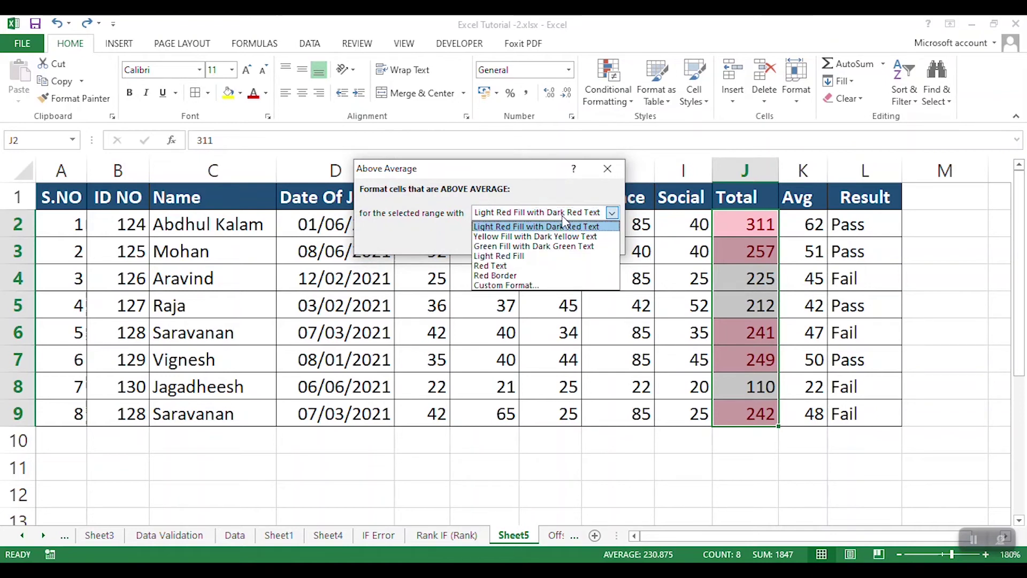
click(538, 236)
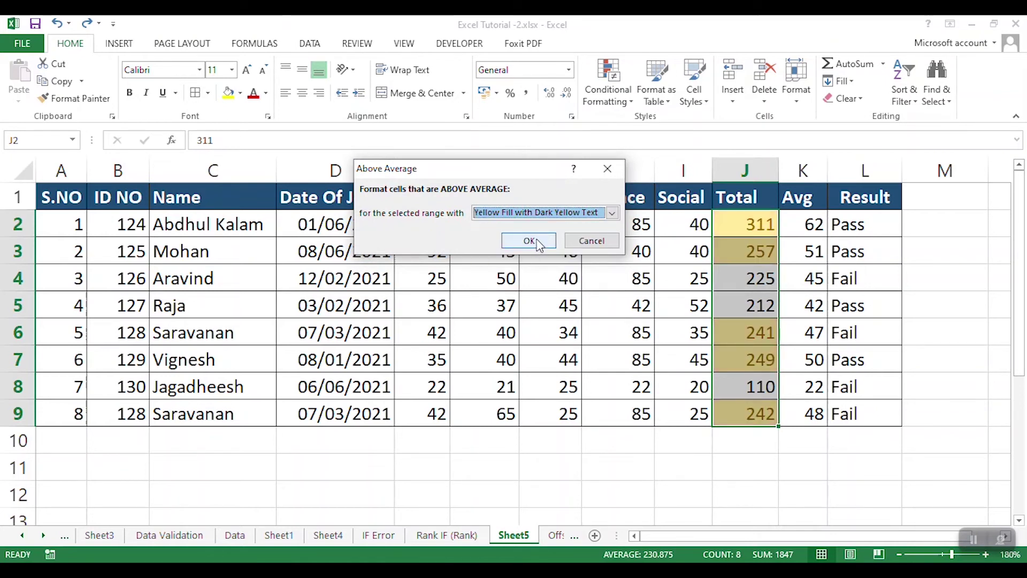
click(536, 242)
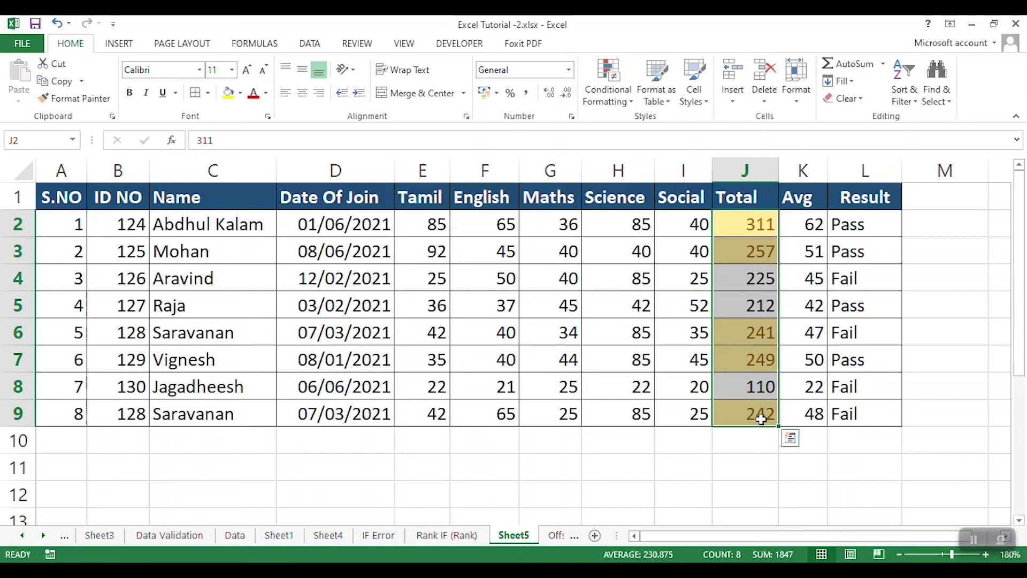
click(749, 440)
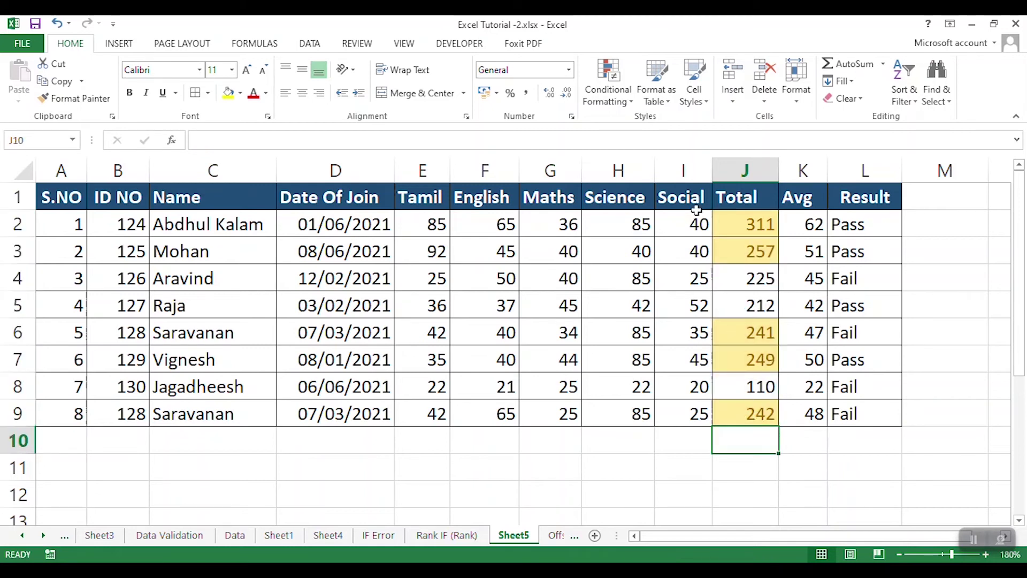
- Undo the above-average highlighting on the Total column
click(633, 91)
mouse_move(679, 160)
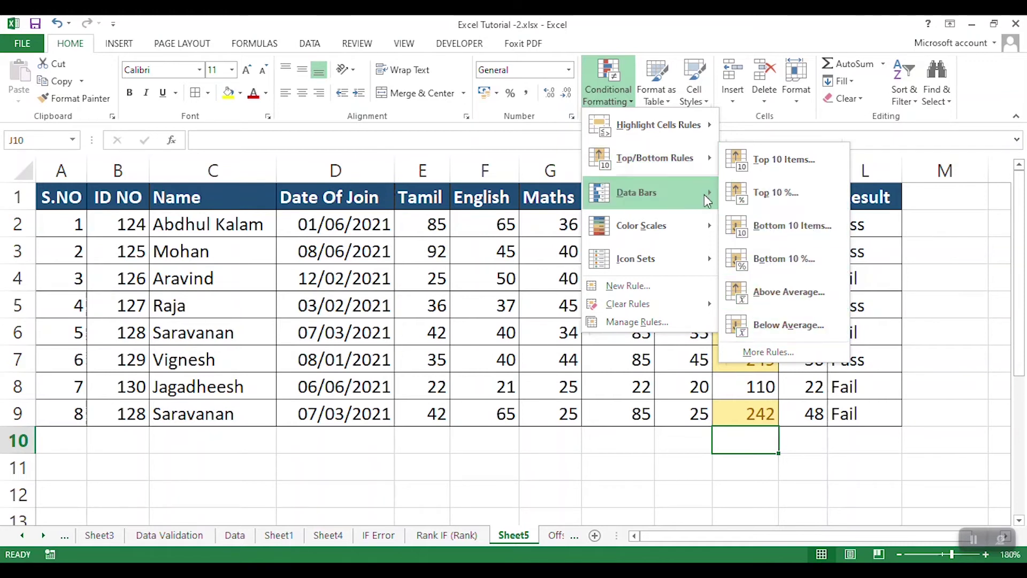
click(657, 433)
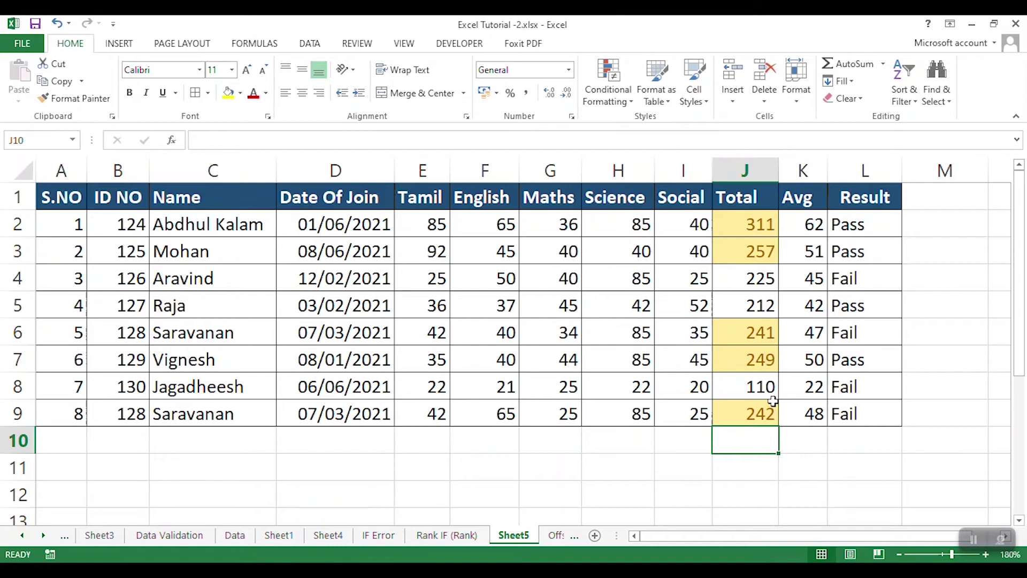
key(ctrl+z)
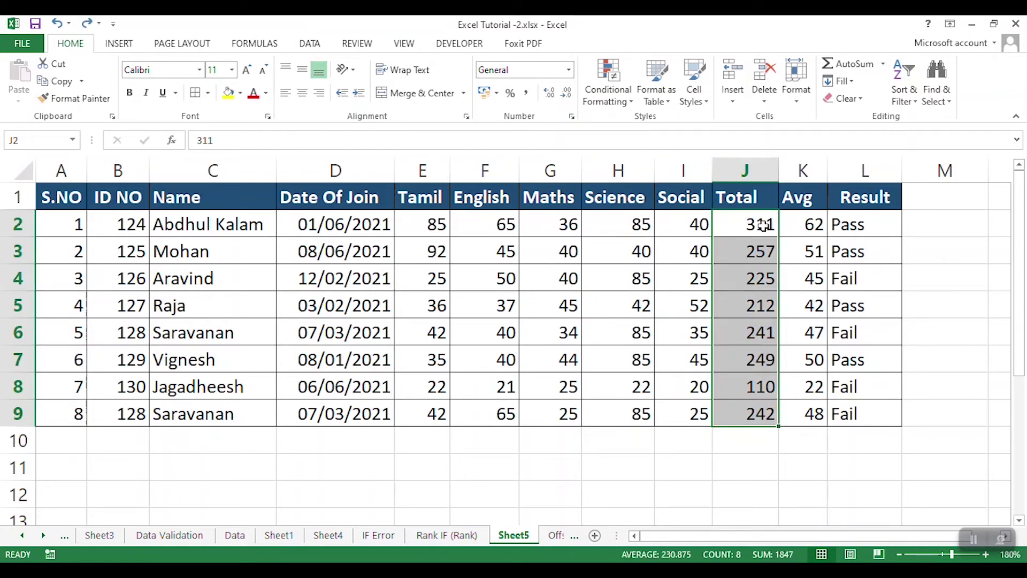
- Try red gradient-fill data bars on Total cells J2:J9 and undo them
click(622, 103)
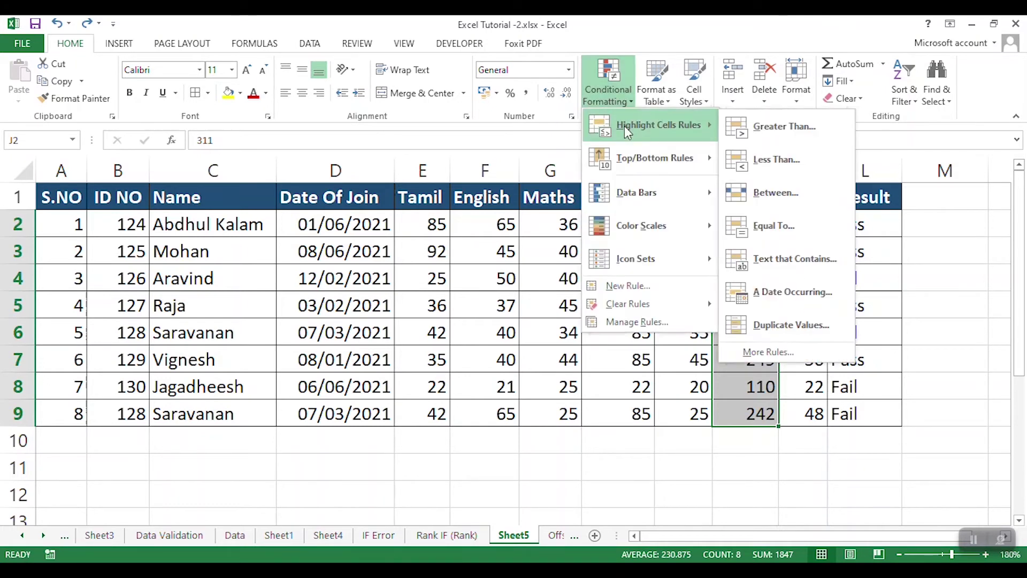
mouse_move(648, 198)
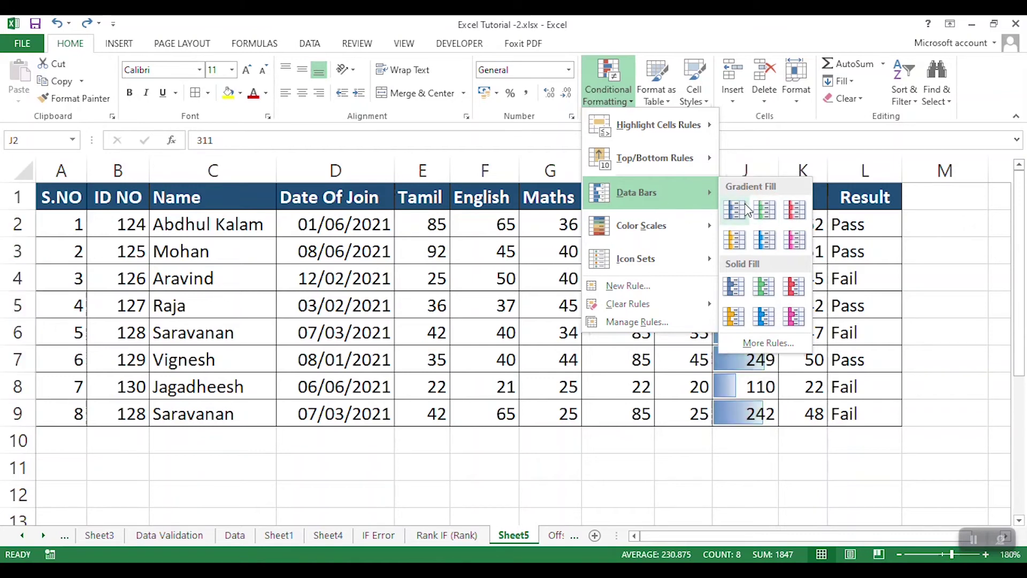
click(794, 211)
click(767, 252)
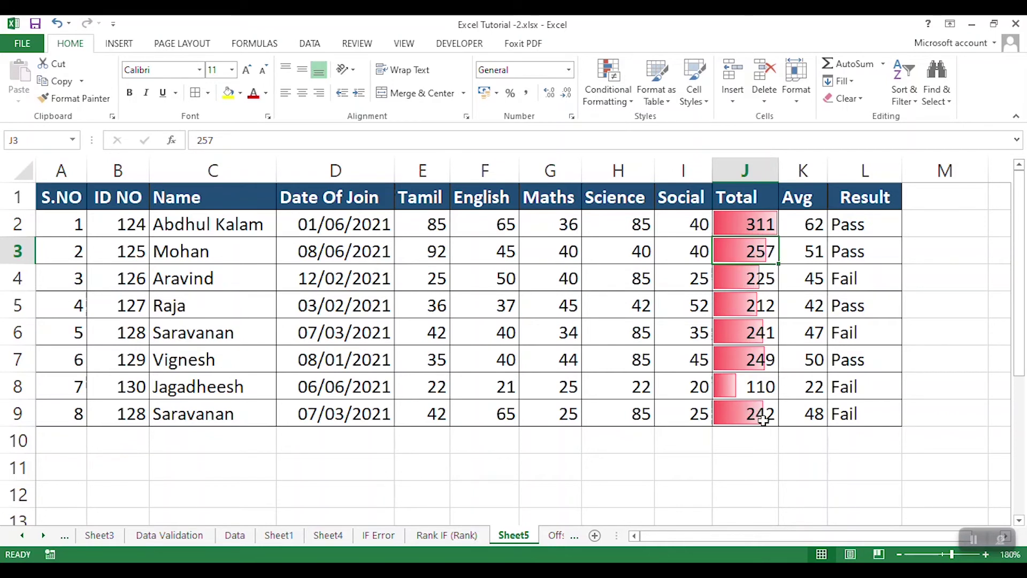
click(765, 456)
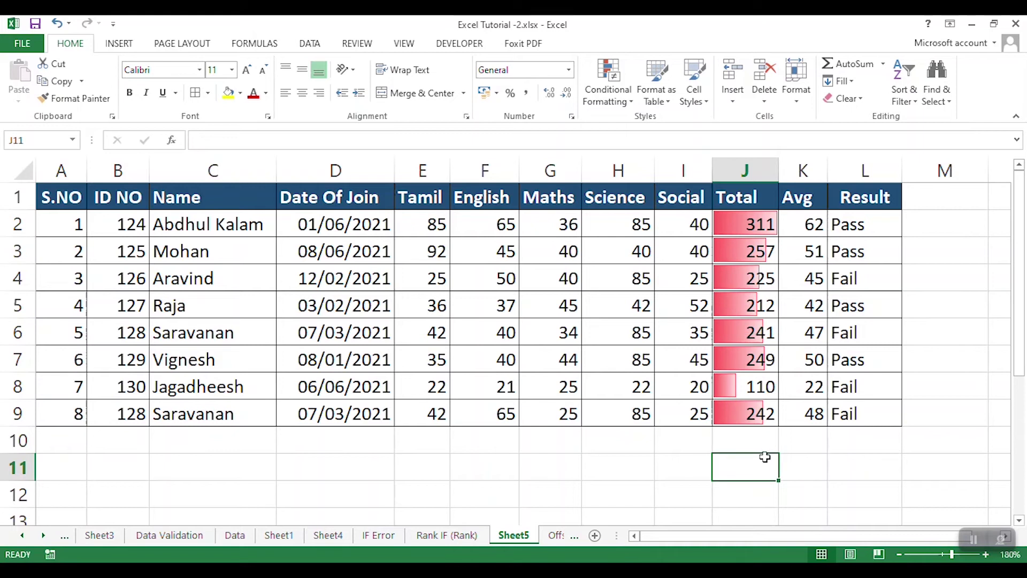
key(ctrl+z)
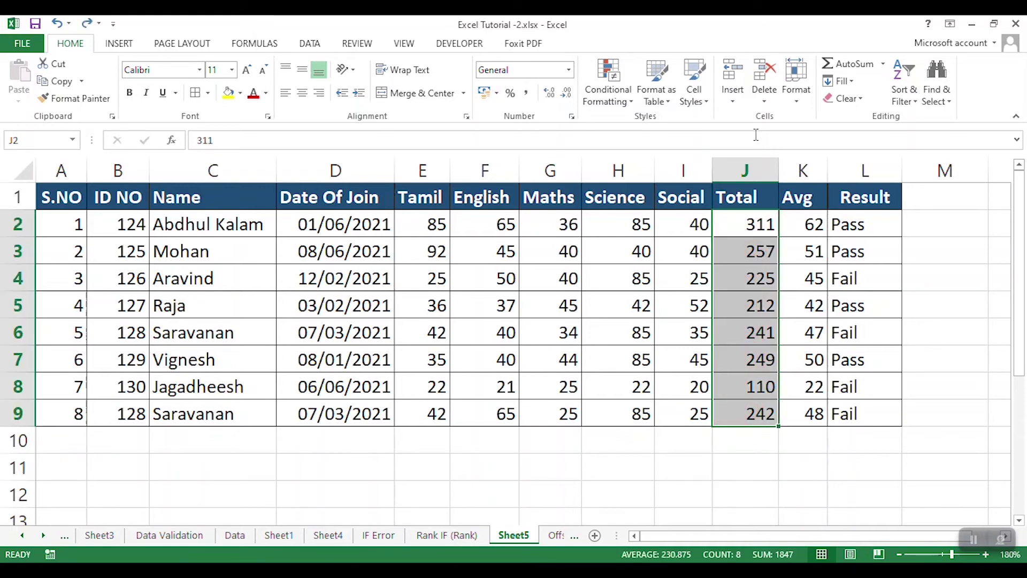
- Apply the green-yellow-red color scale to Total cells J2:J9, with green for the highest values
click(608, 88)
mouse_move(651, 228)
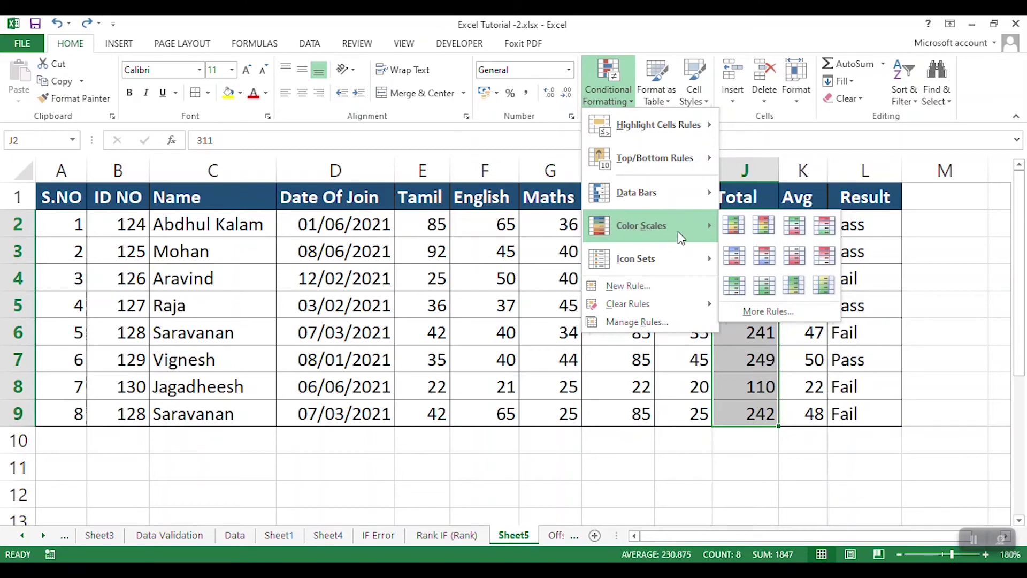
click(734, 229)
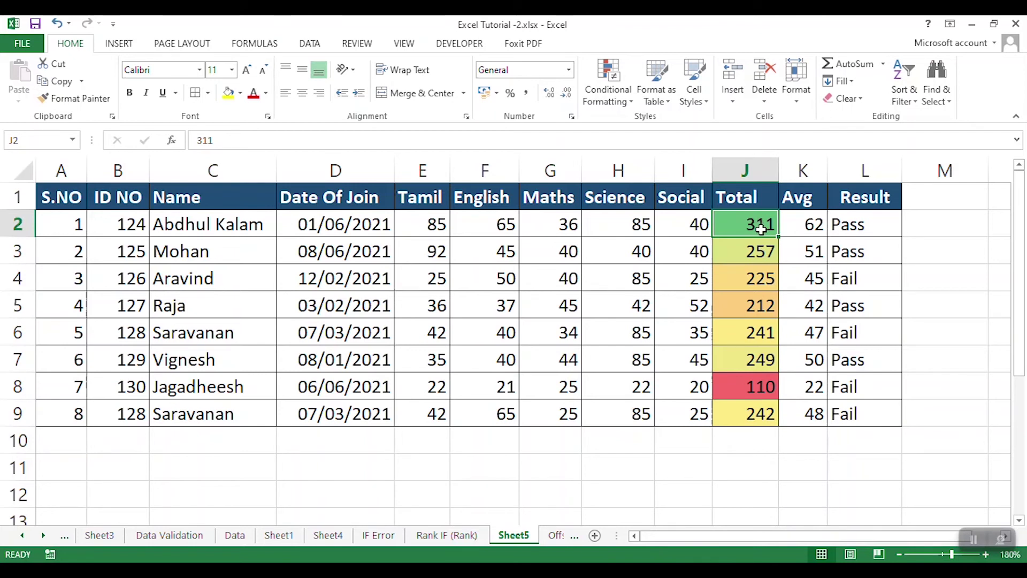
click(755, 389)
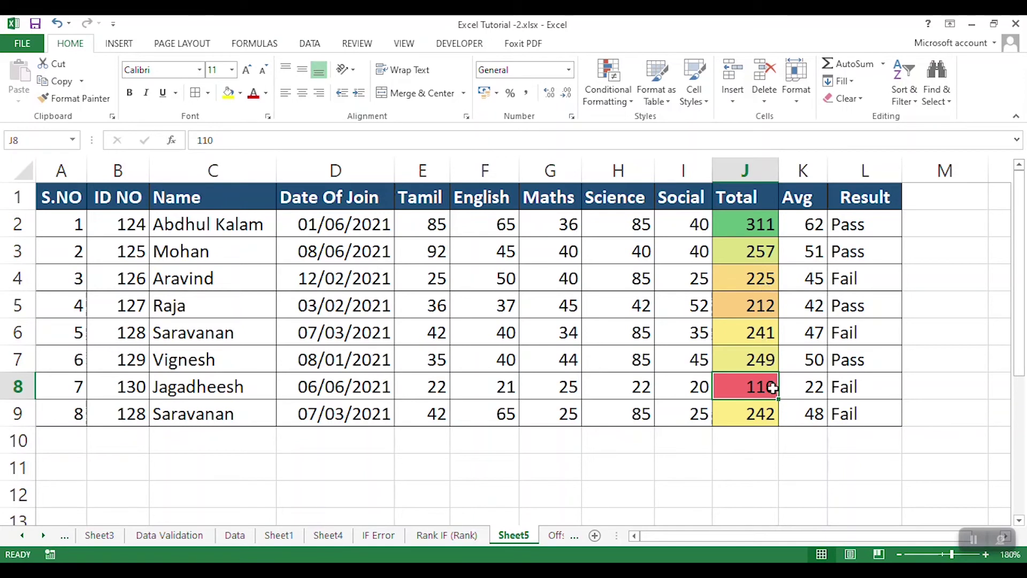
- Apply the directional icon set of three colored arrows to Total cells J2:J9
click(760, 228)
drag(760, 251, 770, 416)
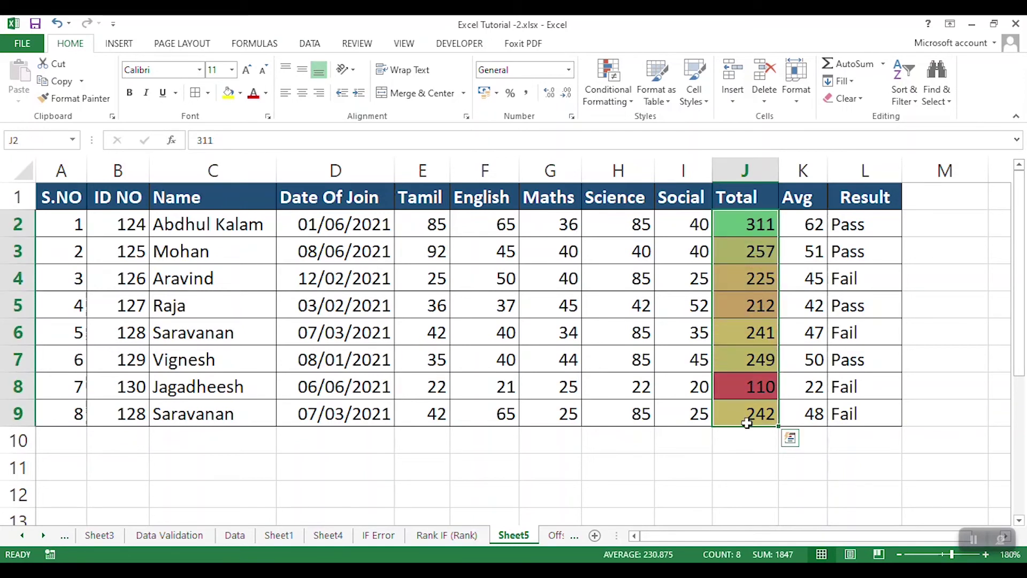
click(615, 99)
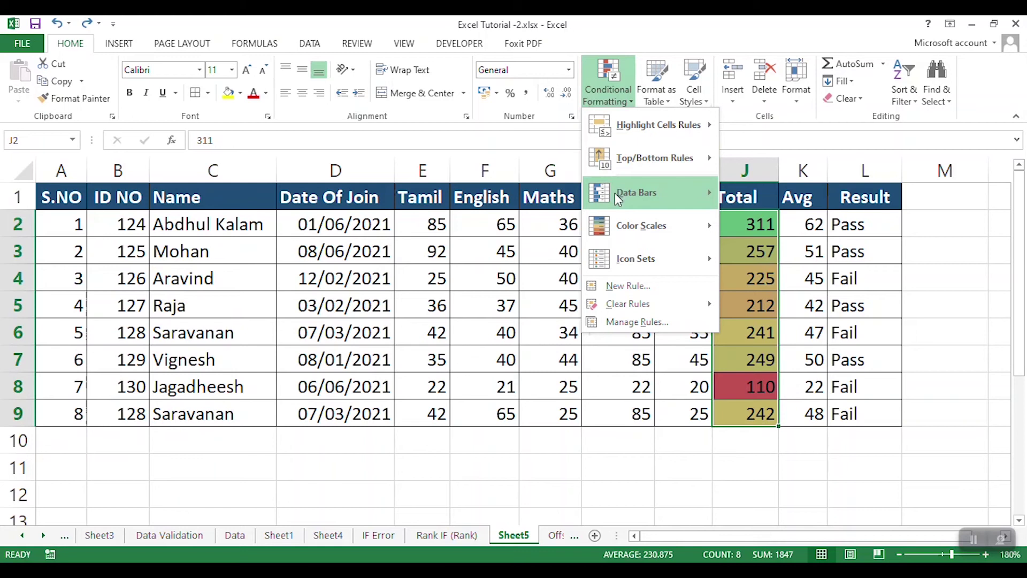
mouse_move(626, 195)
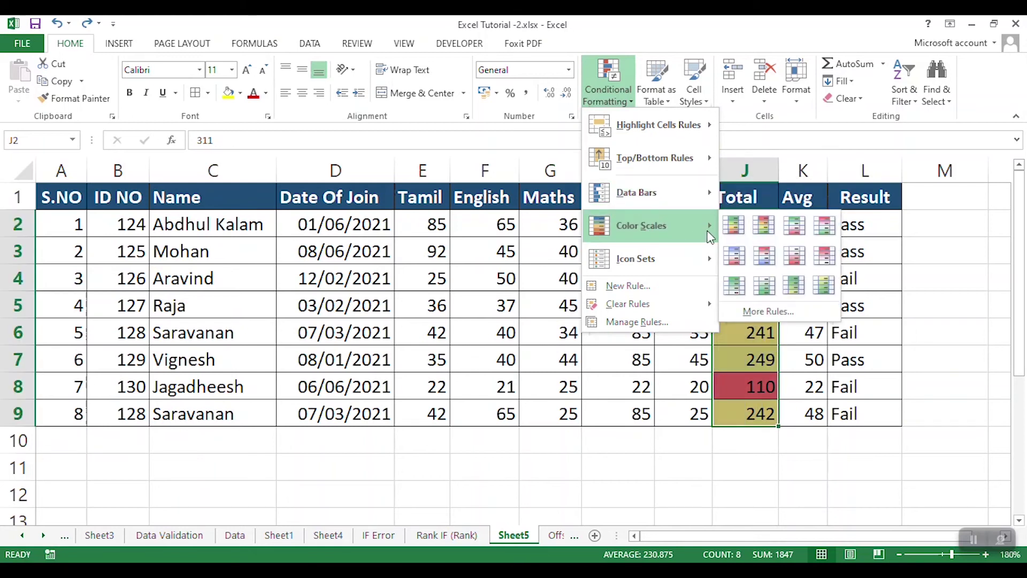
mouse_move(618, 265)
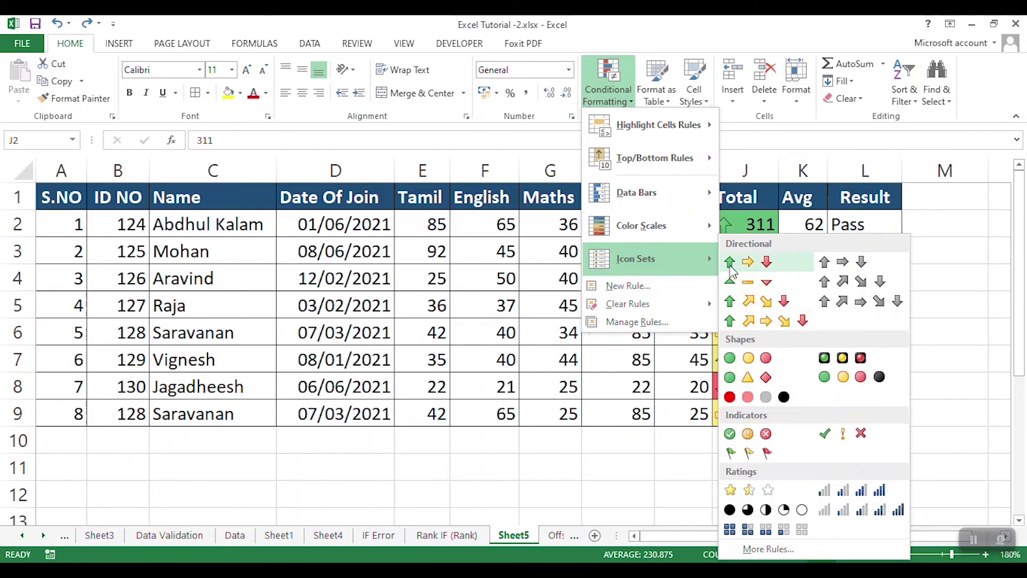
click(758, 263)
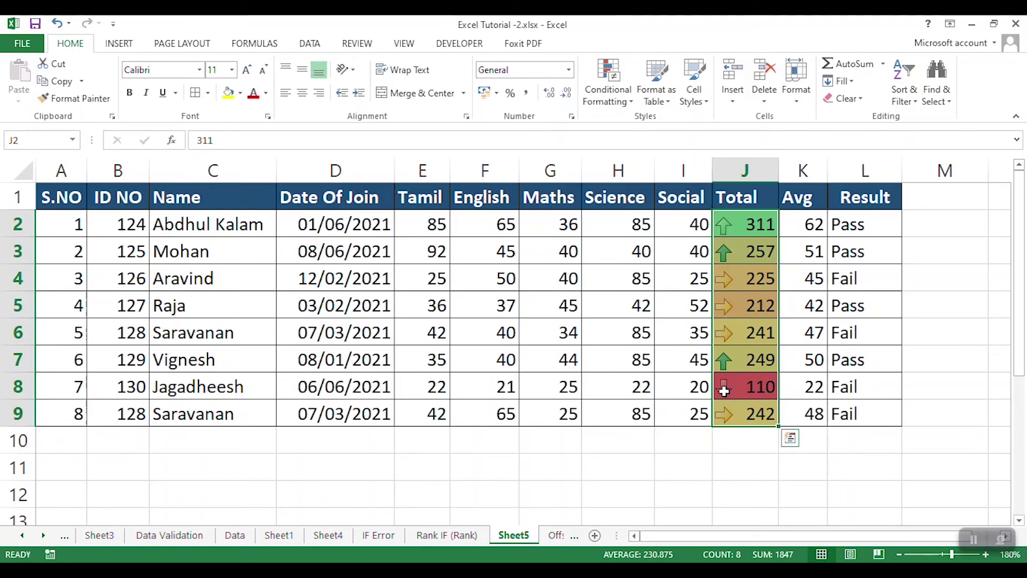
click(760, 391)
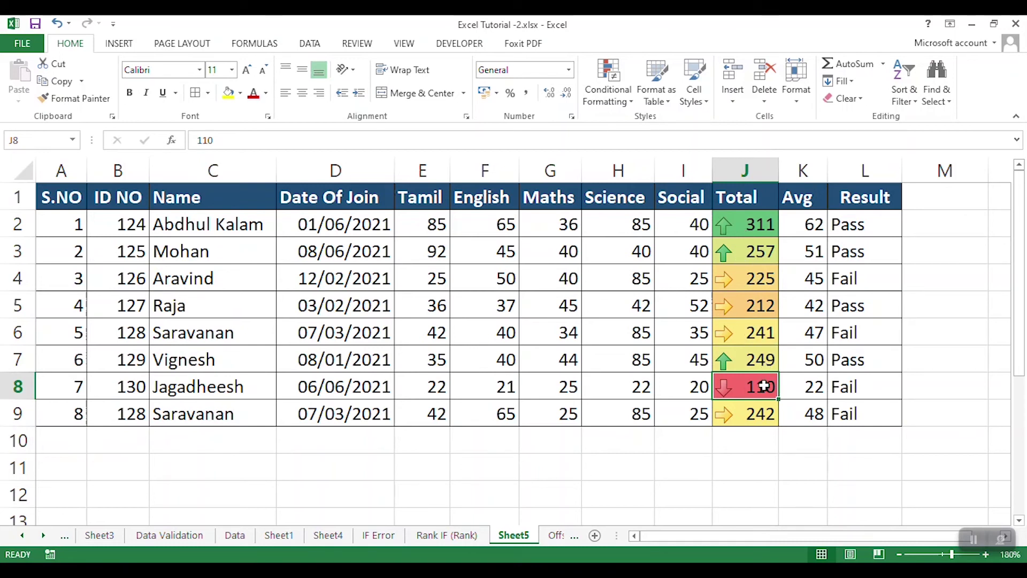
- Examine the Pass and Fail entries in the Result column alongside the ID NO and Name columns
click(683, 466)
click(611, 95)
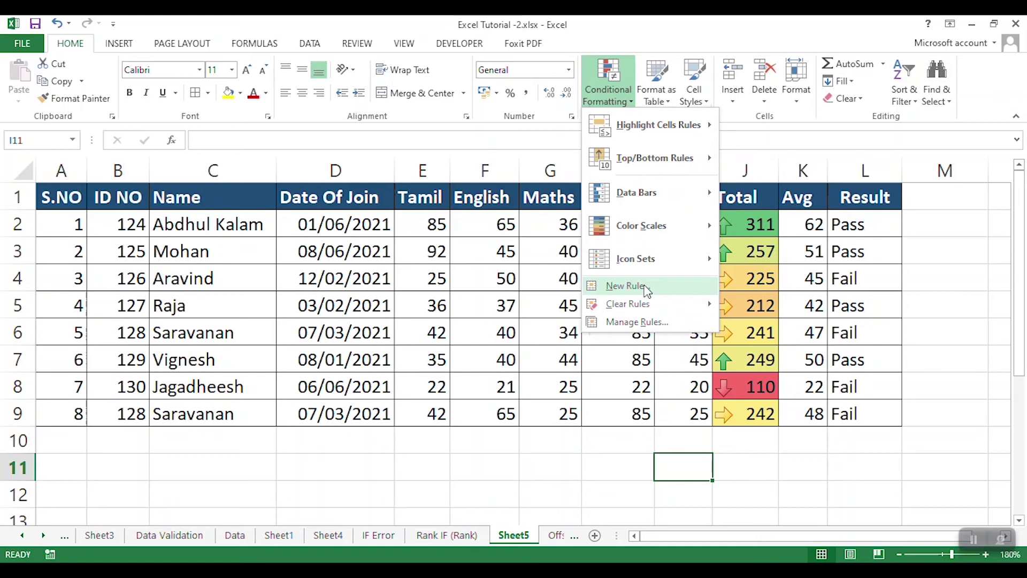
key(Escape)
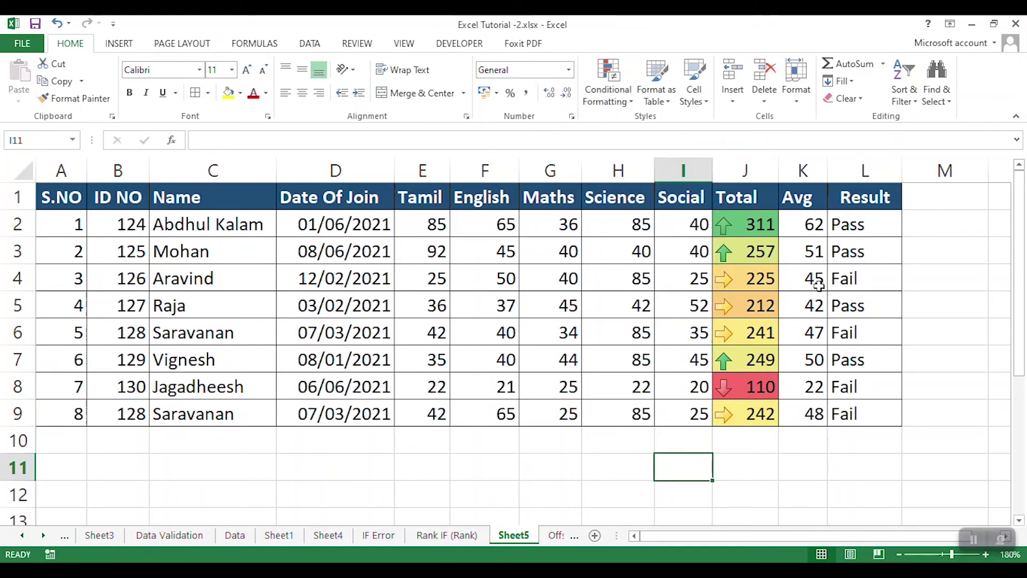
click(868, 225)
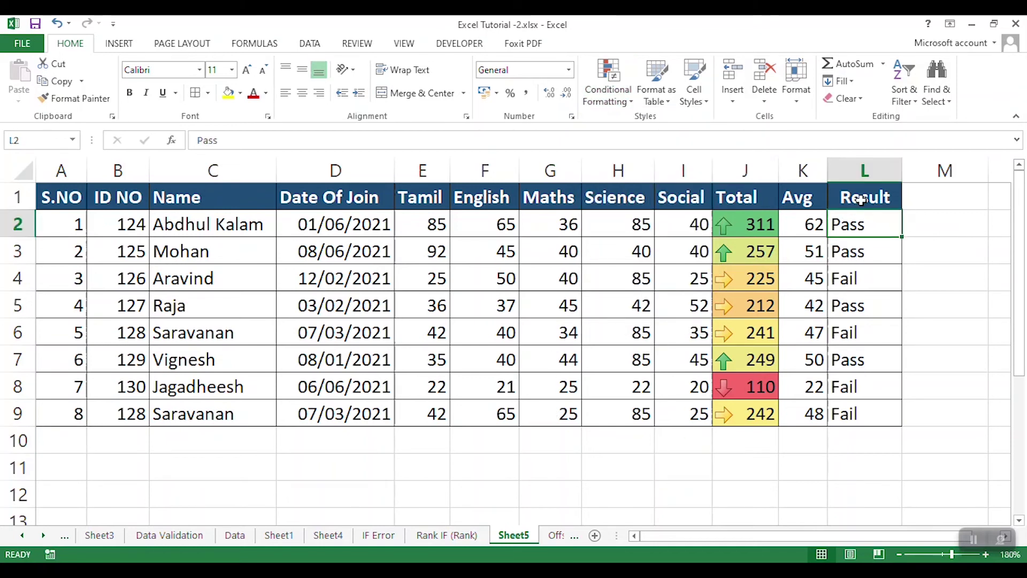
click(867, 171)
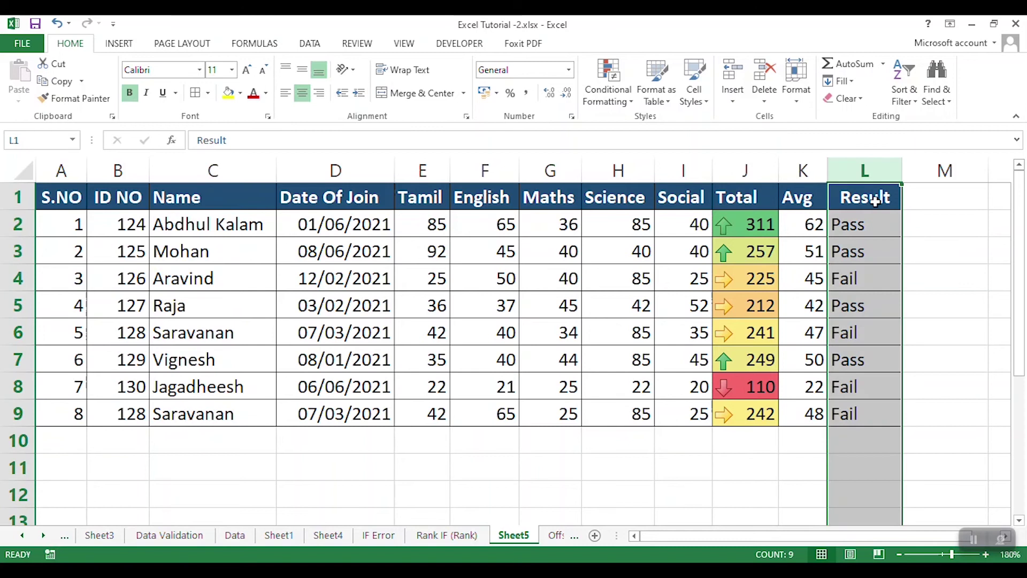
click(859, 226)
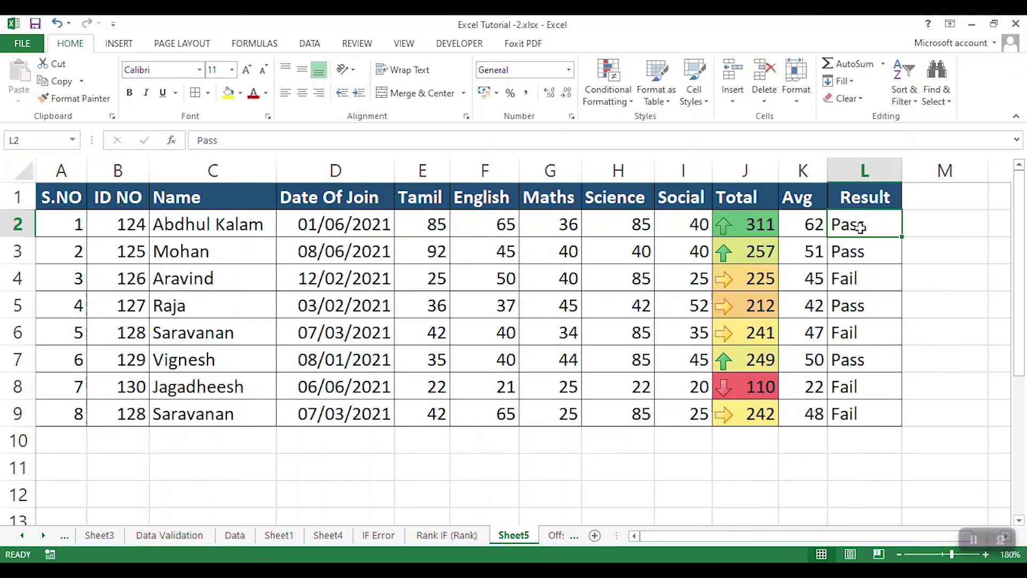
click(132, 222)
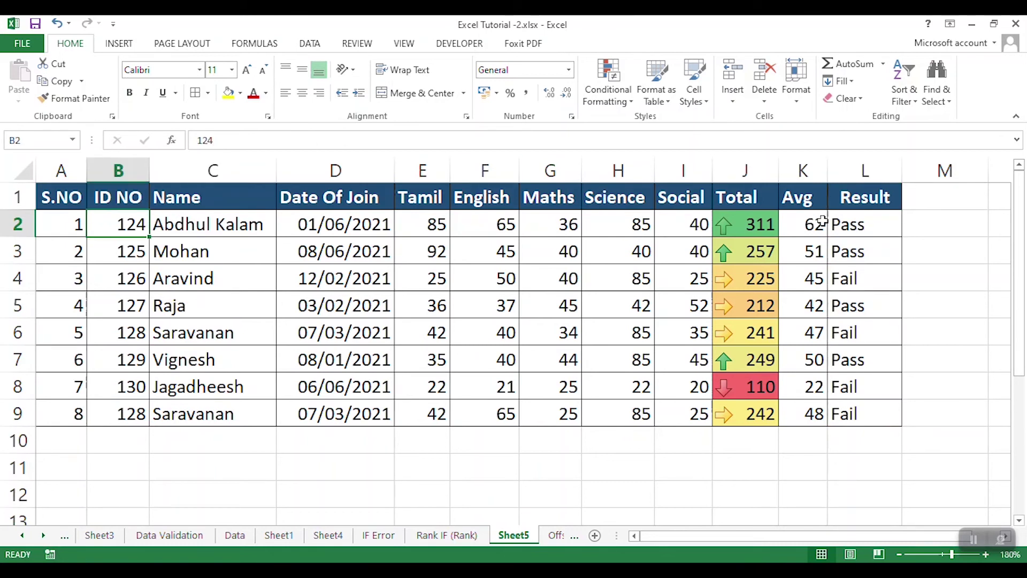
drag(873, 224, 867, 386)
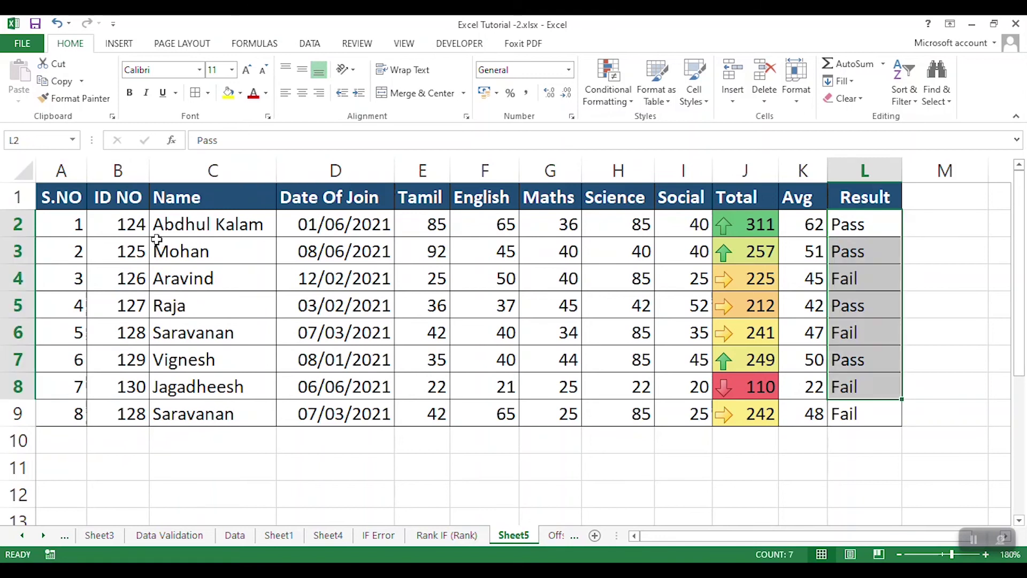
click(133, 223)
click(177, 220)
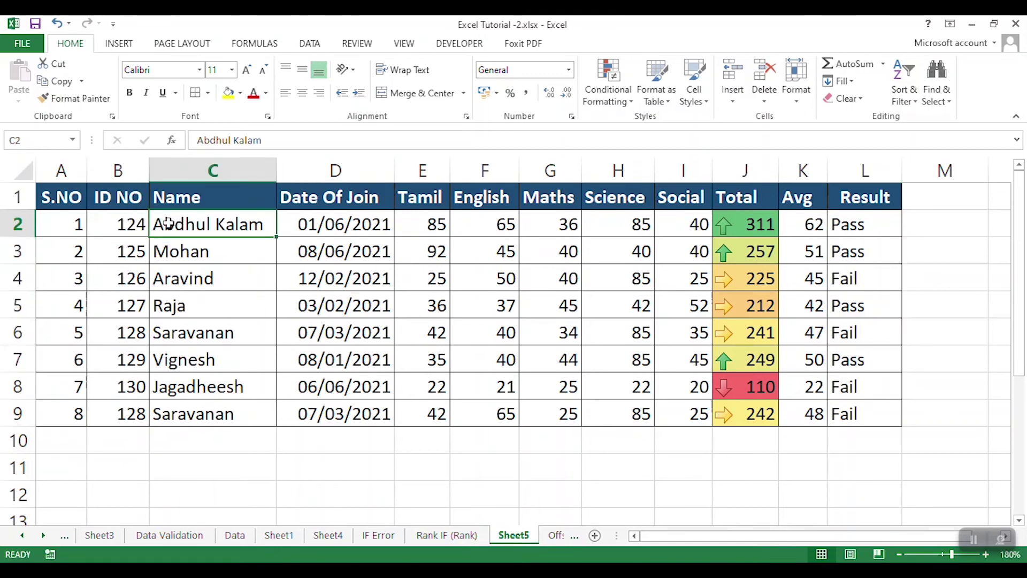
- Set up a formula-based formatting rule for cells B2:C9 with the formula =$L2="Pass"
drag(128, 223, 202, 402)
click(610, 101)
mouse_move(621, 120)
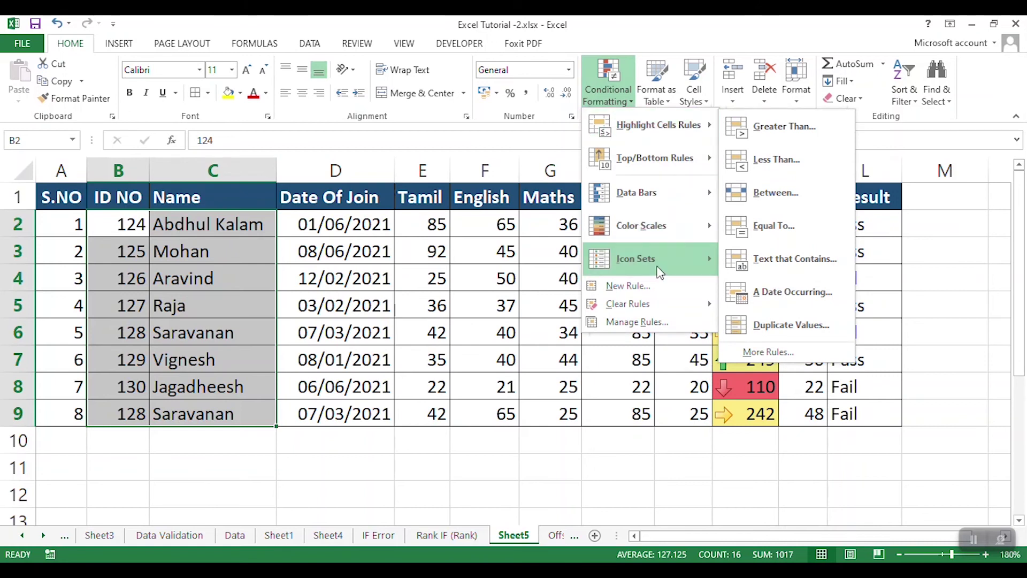
click(631, 286)
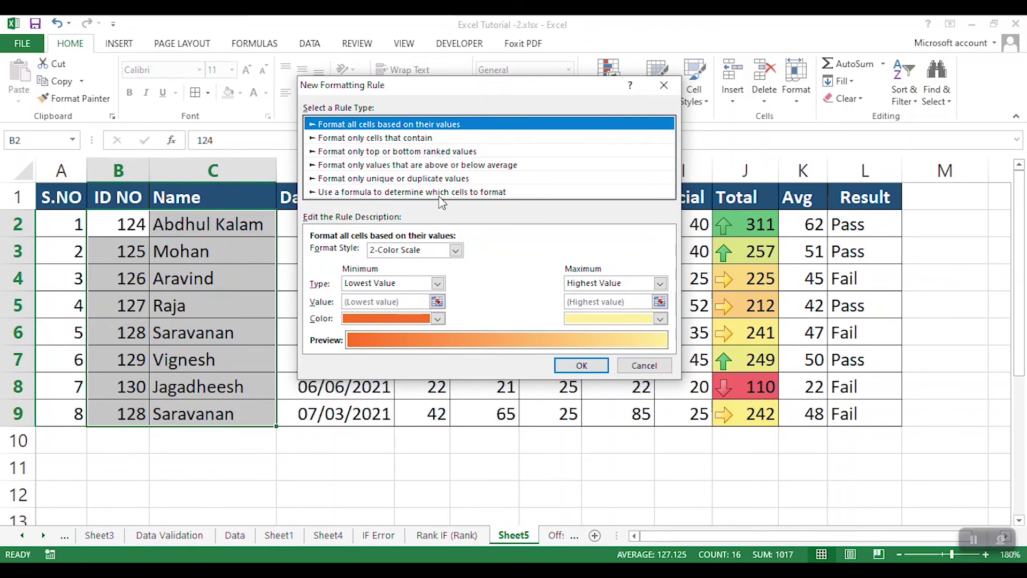
click(496, 192)
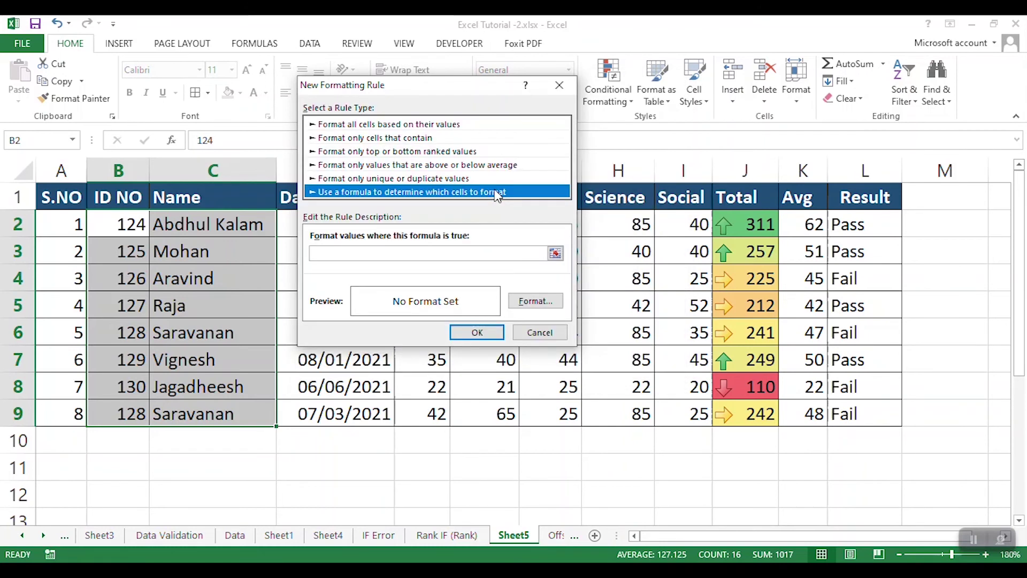
click(350, 255)
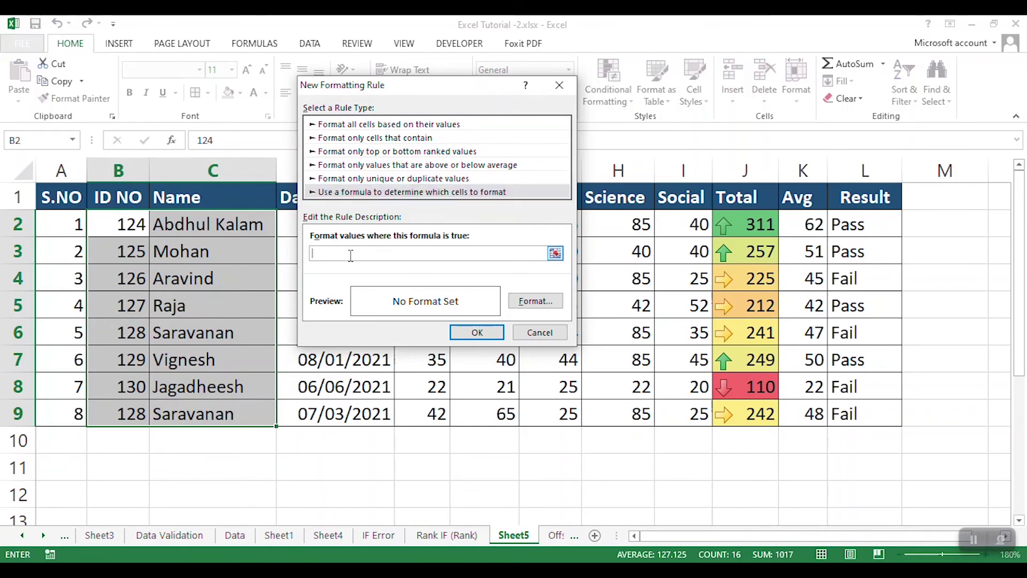
click(867, 227)
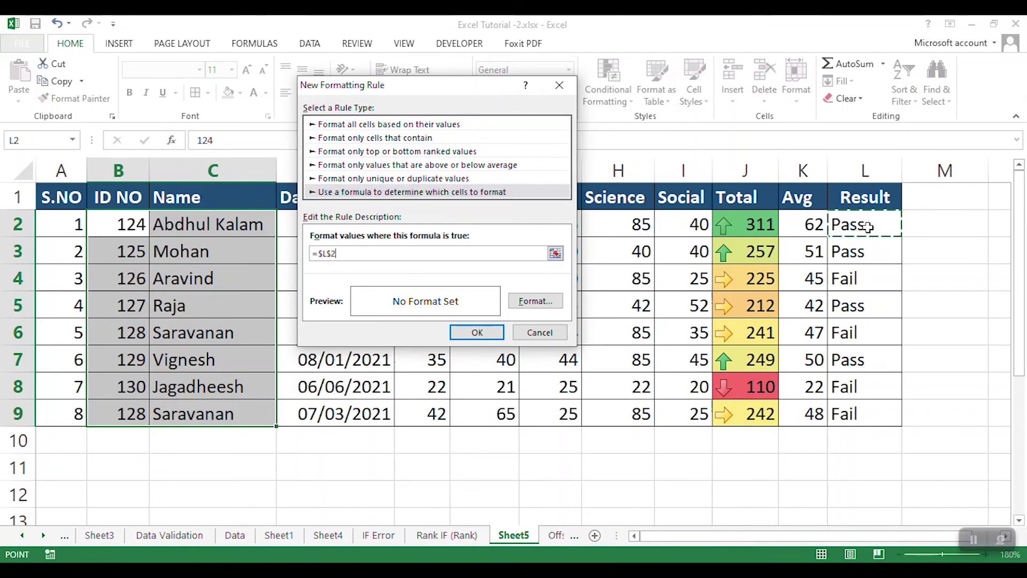
text(="Pass)
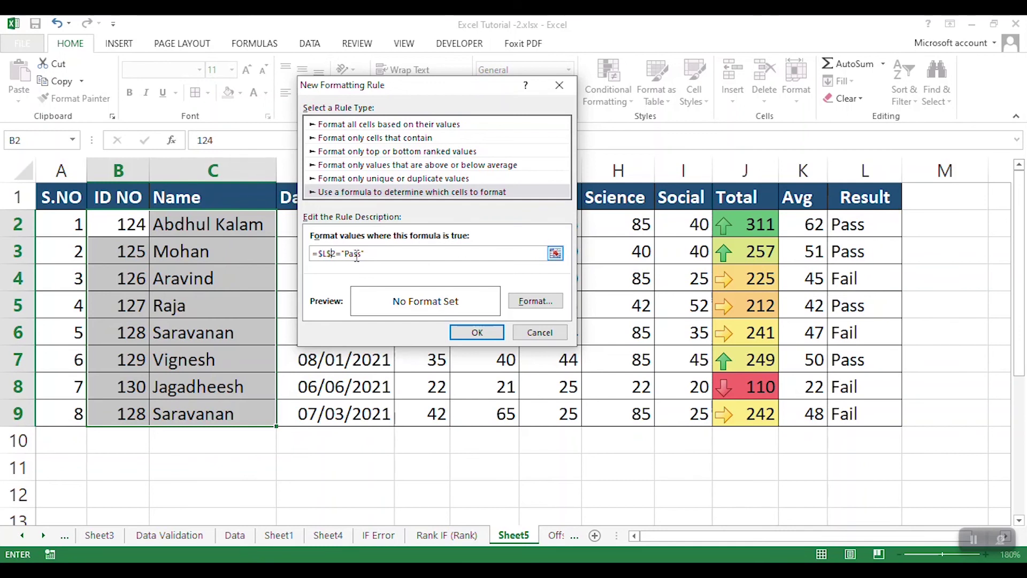
key(BackSpace)
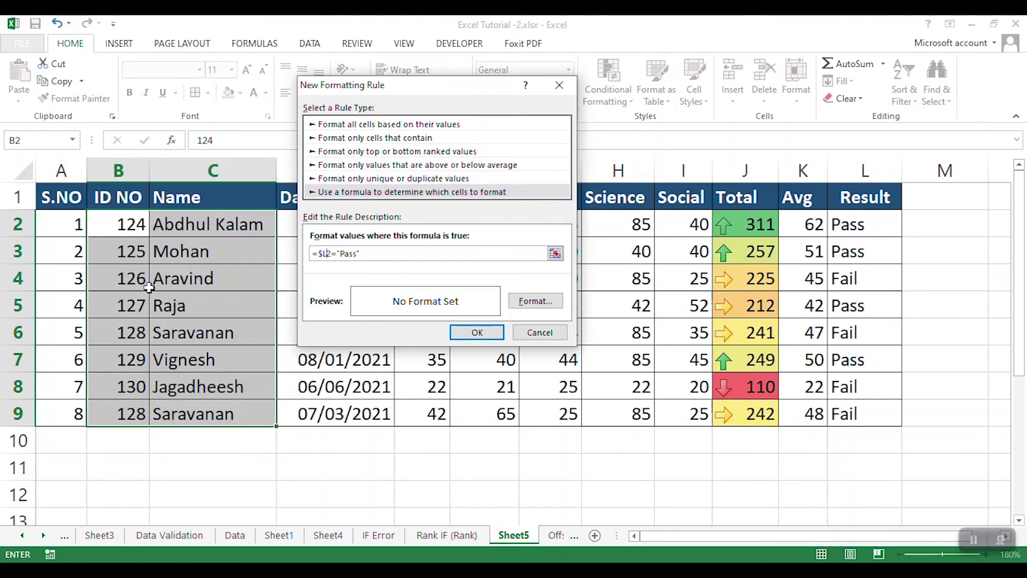
- Give the formula rule a light blue fill and apply it to the ID NO and Name cells
click(524, 305)
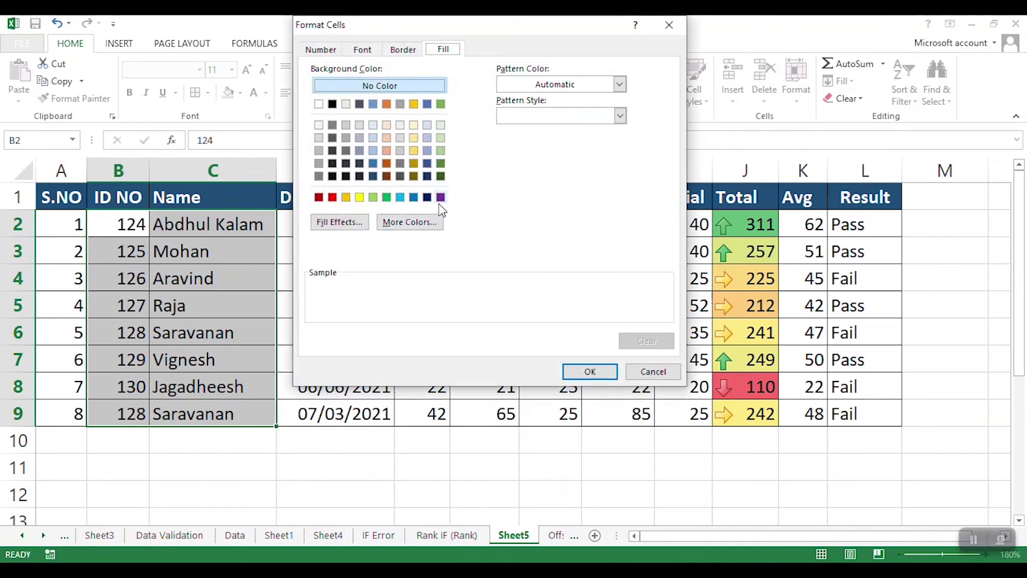
click(400, 197)
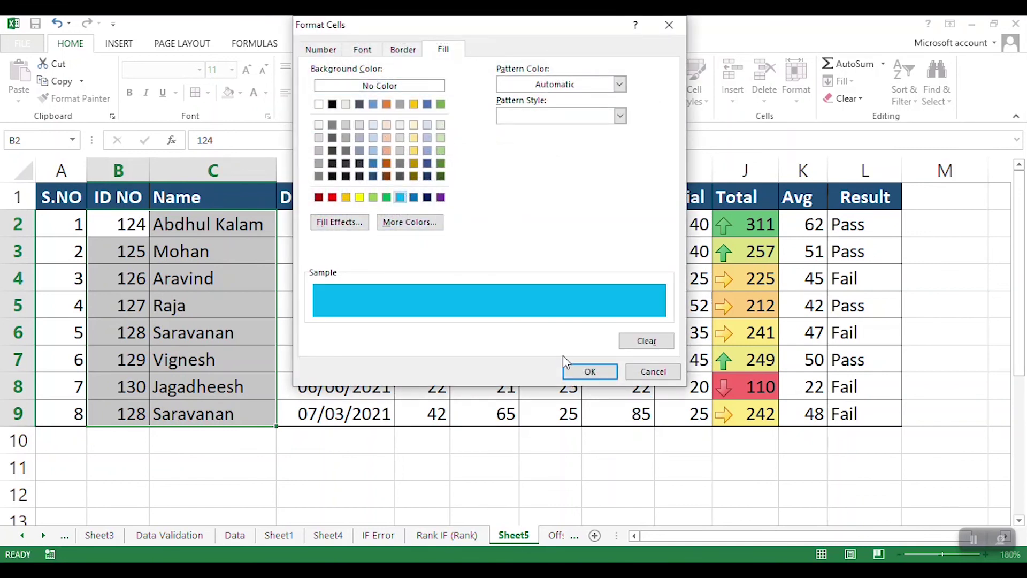
click(592, 372)
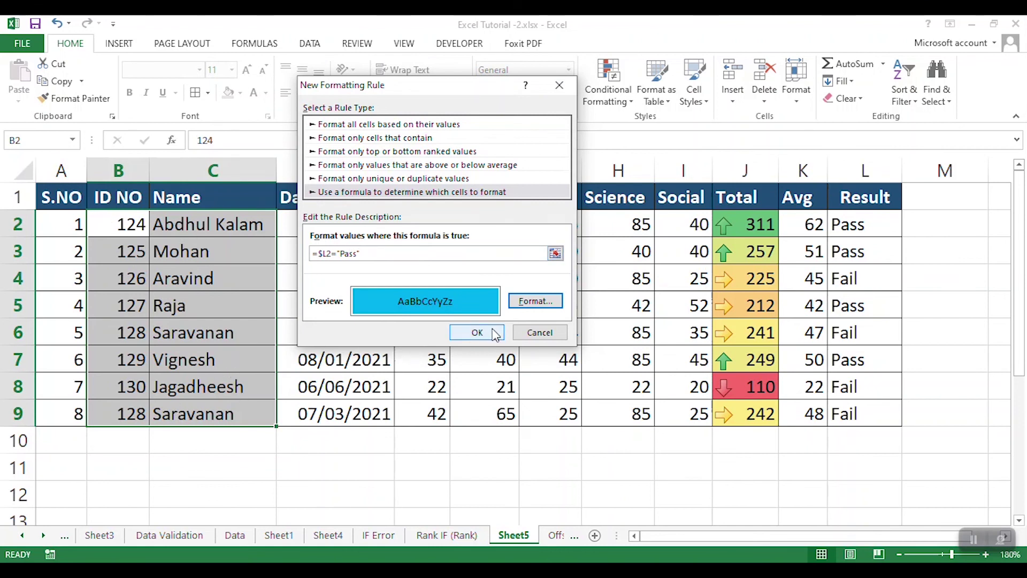
click(477, 332)
- Compare the fill of the ID NO and Name cells with each student's entry in the Result column
click(321, 259)
drag(253, 232, 853, 225)
click(855, 251)
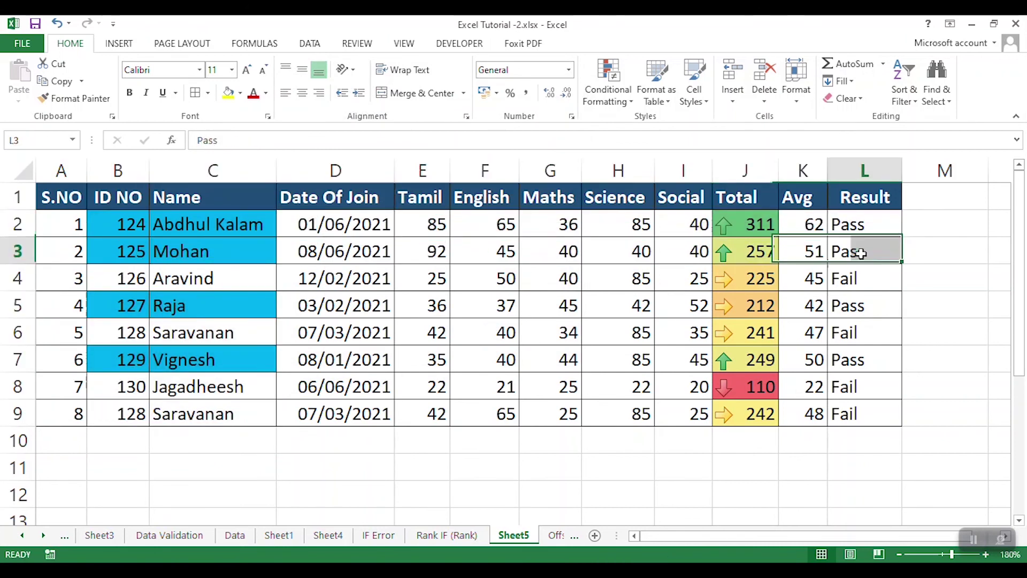
click(251, 257)
click(241, 305)
click(238, 279)
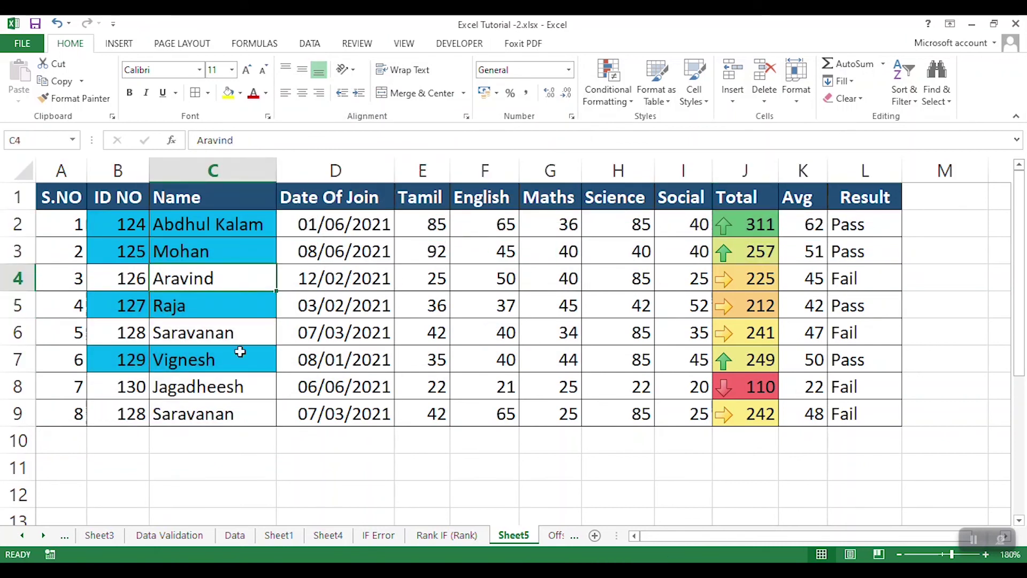
click(253, 404)
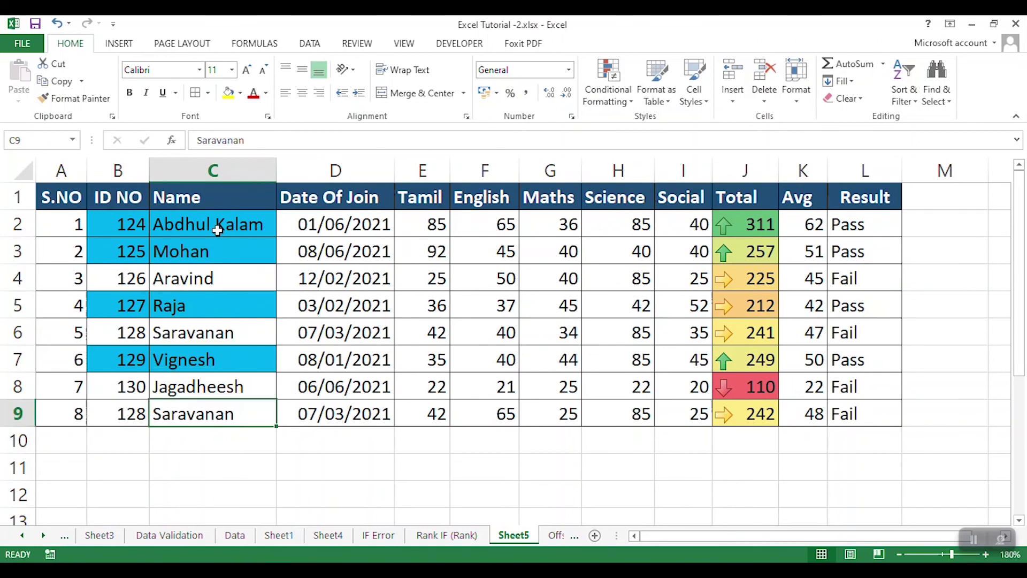